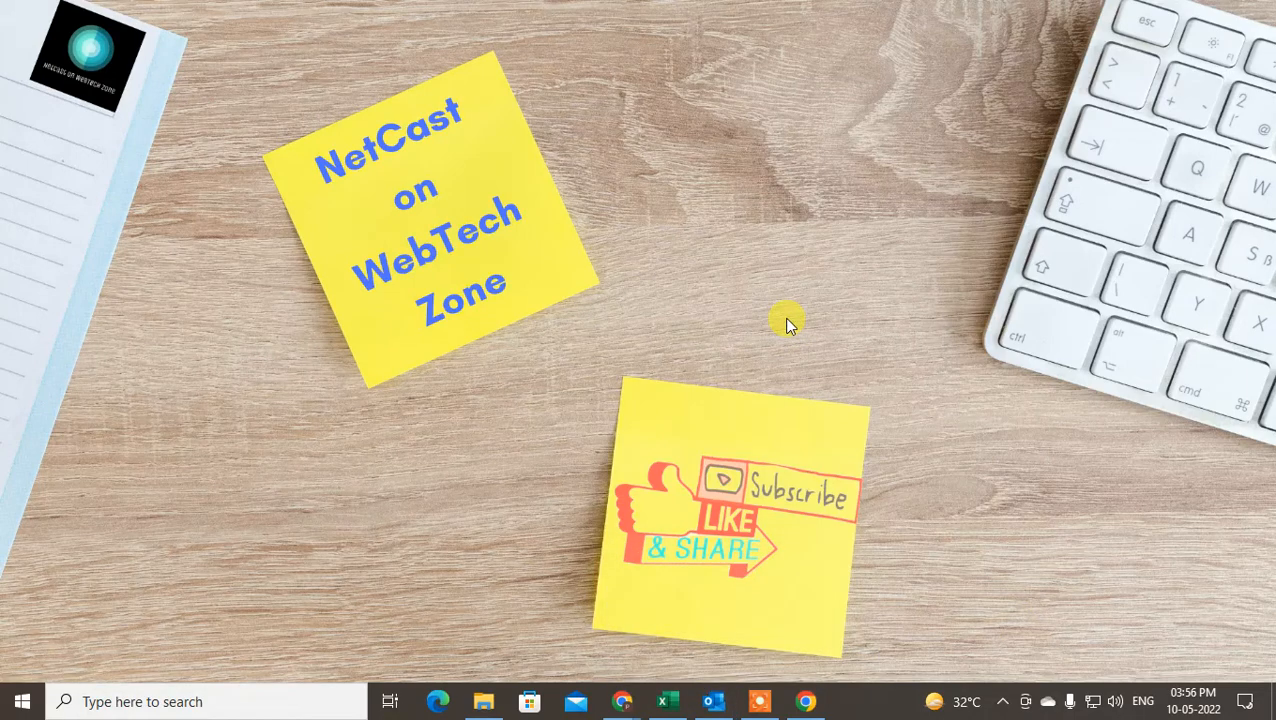
Switch to Outlook and show the mail inbox
left_click(716, 699)
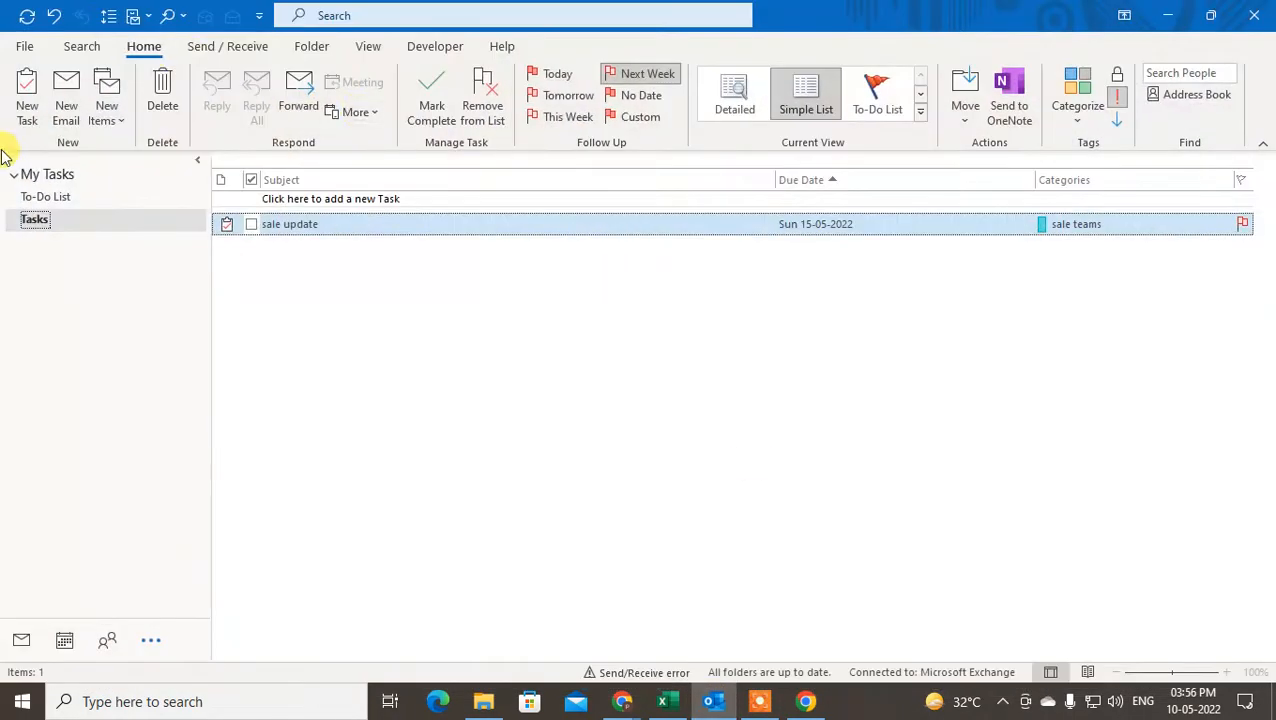
left_click(21, 641)
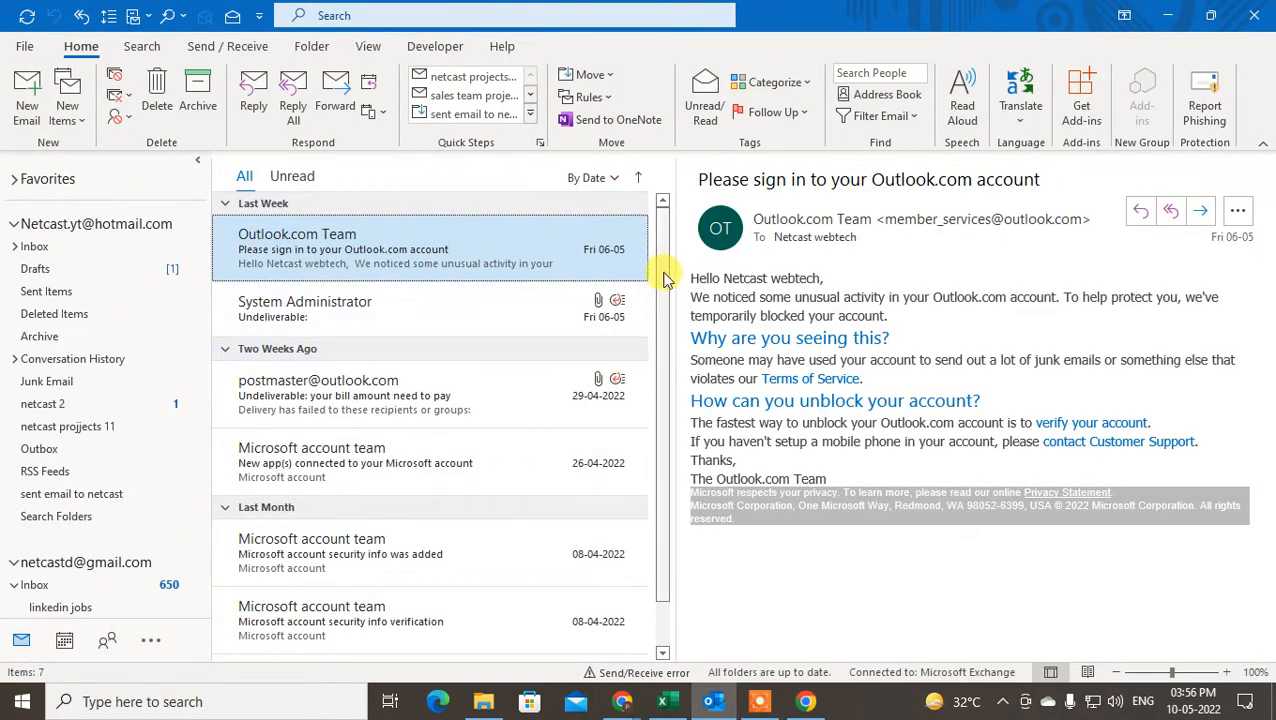
left_click_drag(663, 273, 671, 247)
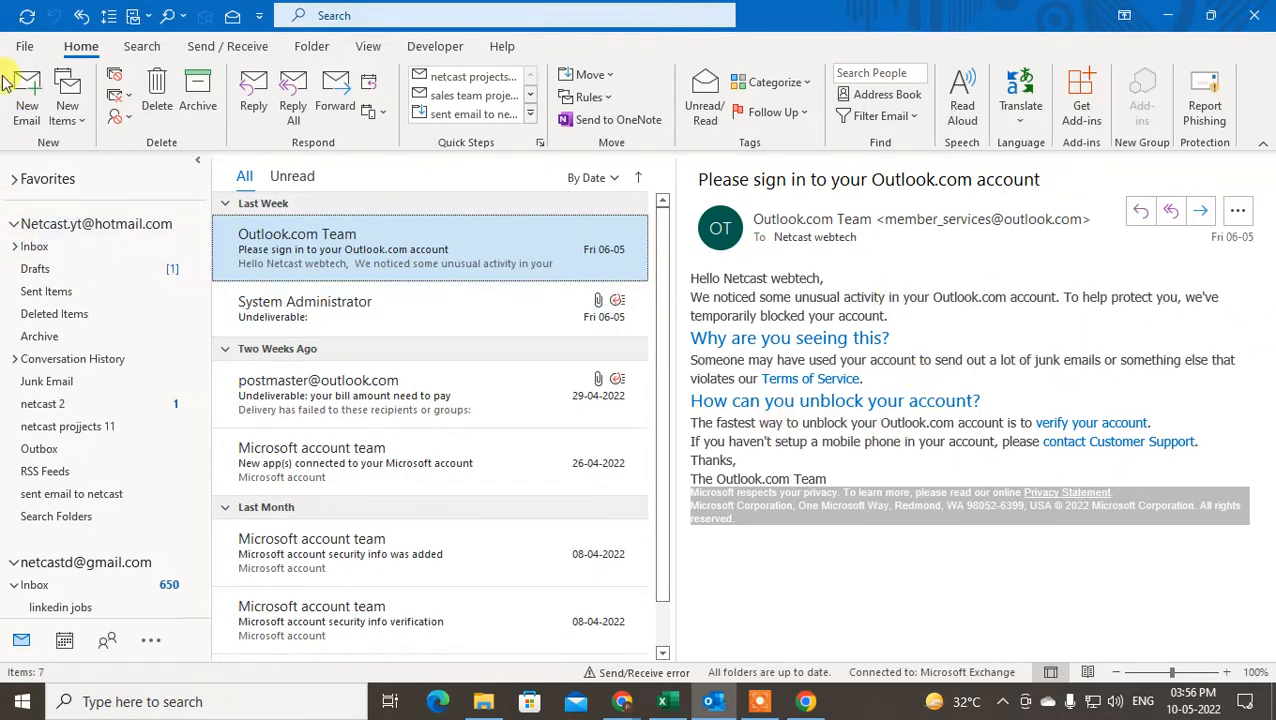
Open the signature editor from Outlook's mail options
left_click(27, 50)
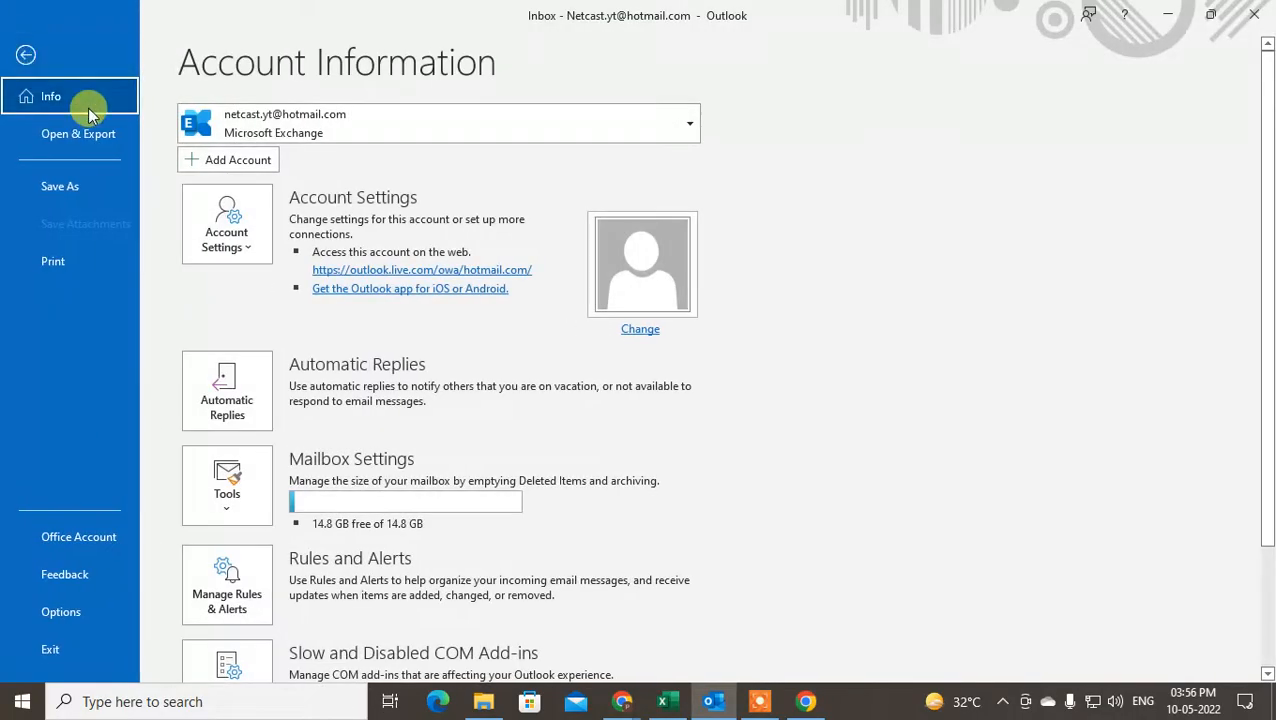
left_click(60, 612)
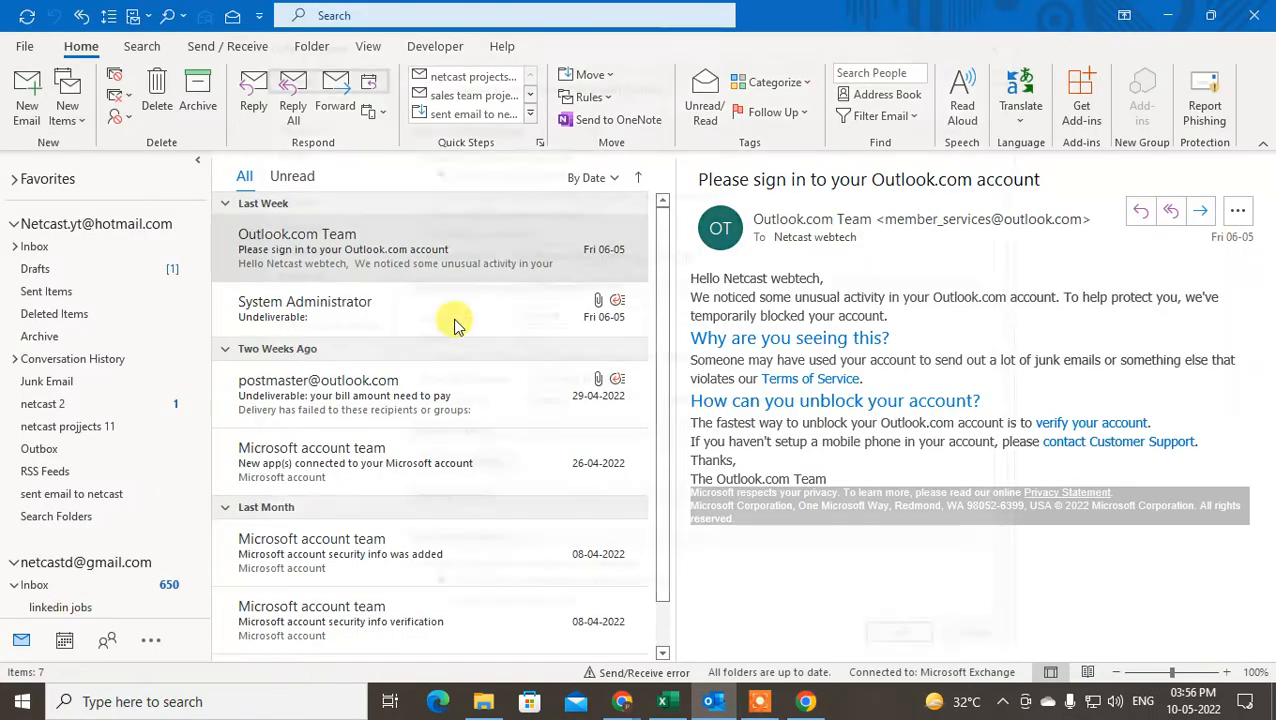
left_click_drag(648, 38, 583, 31)
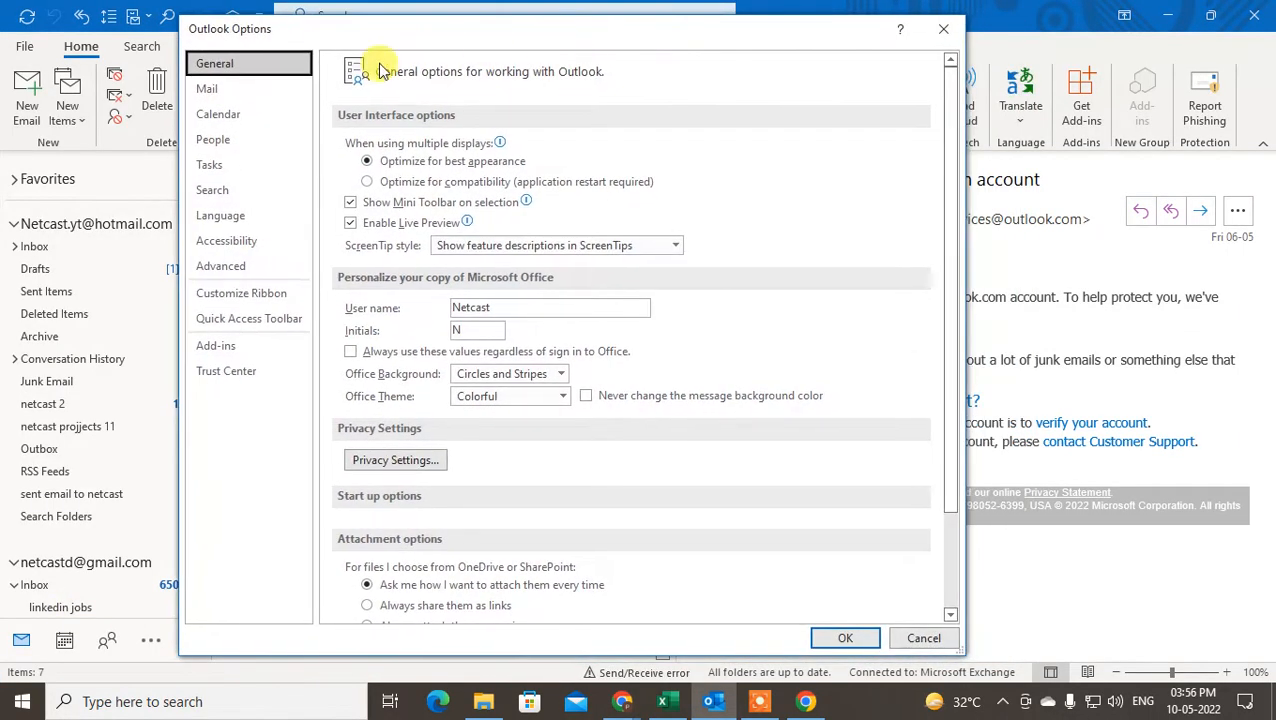
left_click(205, 94)
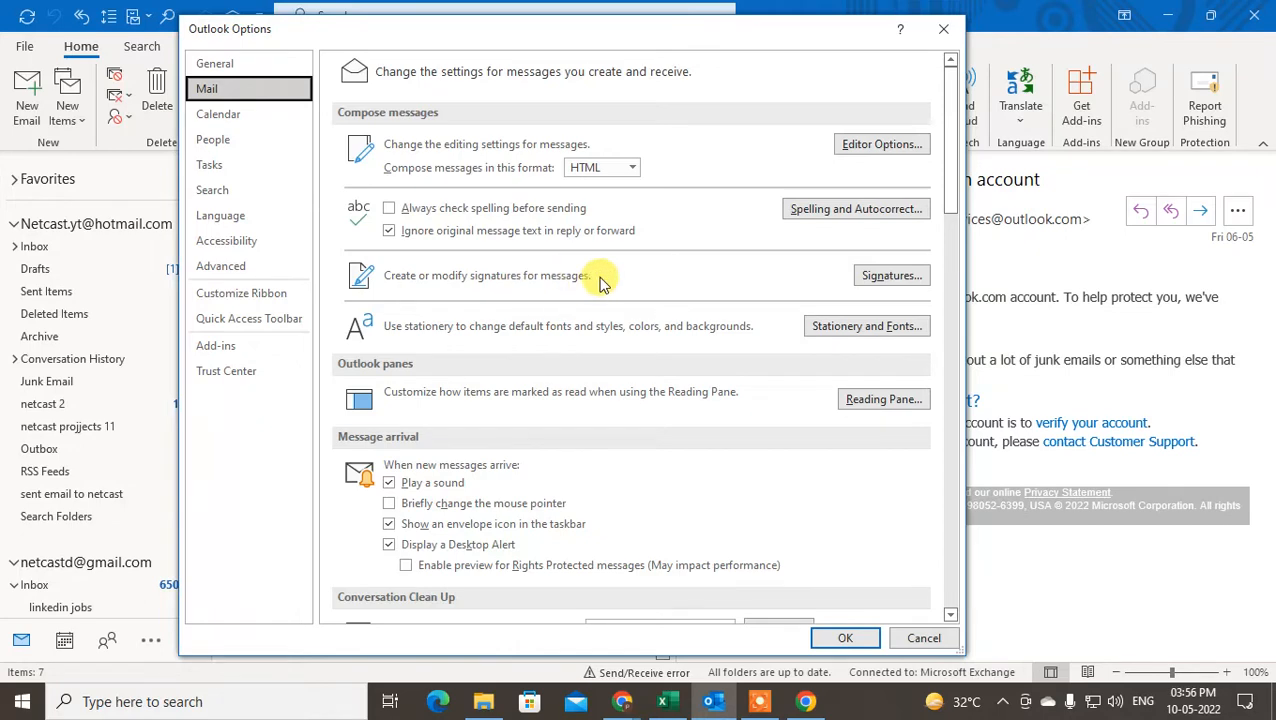
left_click(895, 280)
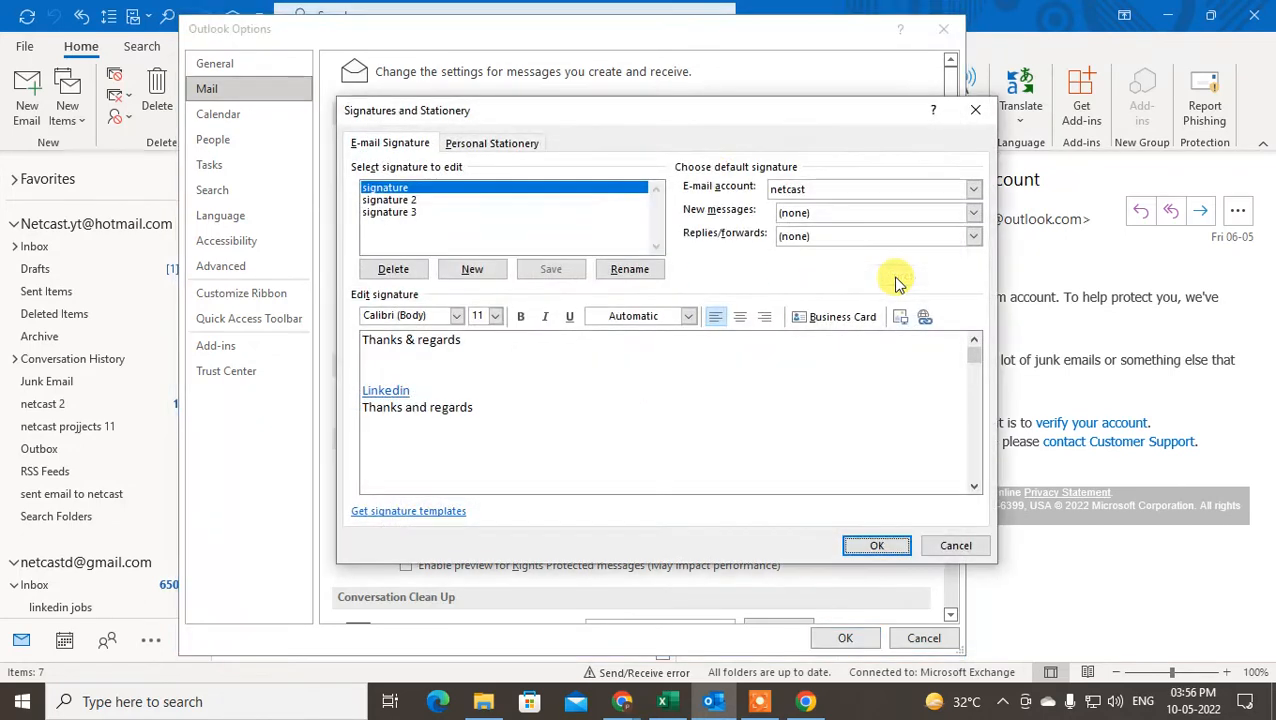
Compare the text of the three saved signatures: signature, signature 2 and signature 3
left_click(388, 213)
left_click(389, 201)
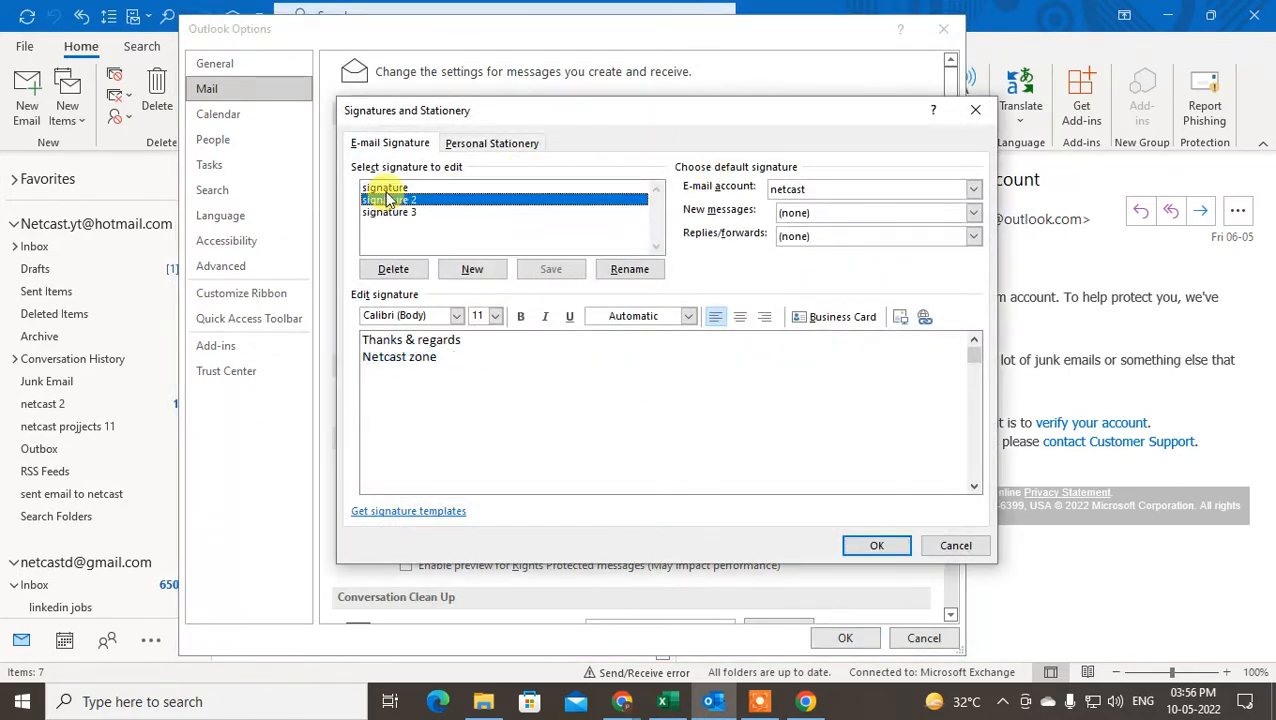
left_click(387, 189)
left_click(396, 201)
left_click(399, 213)
left_click(390, 200)
left_click(386, 188)
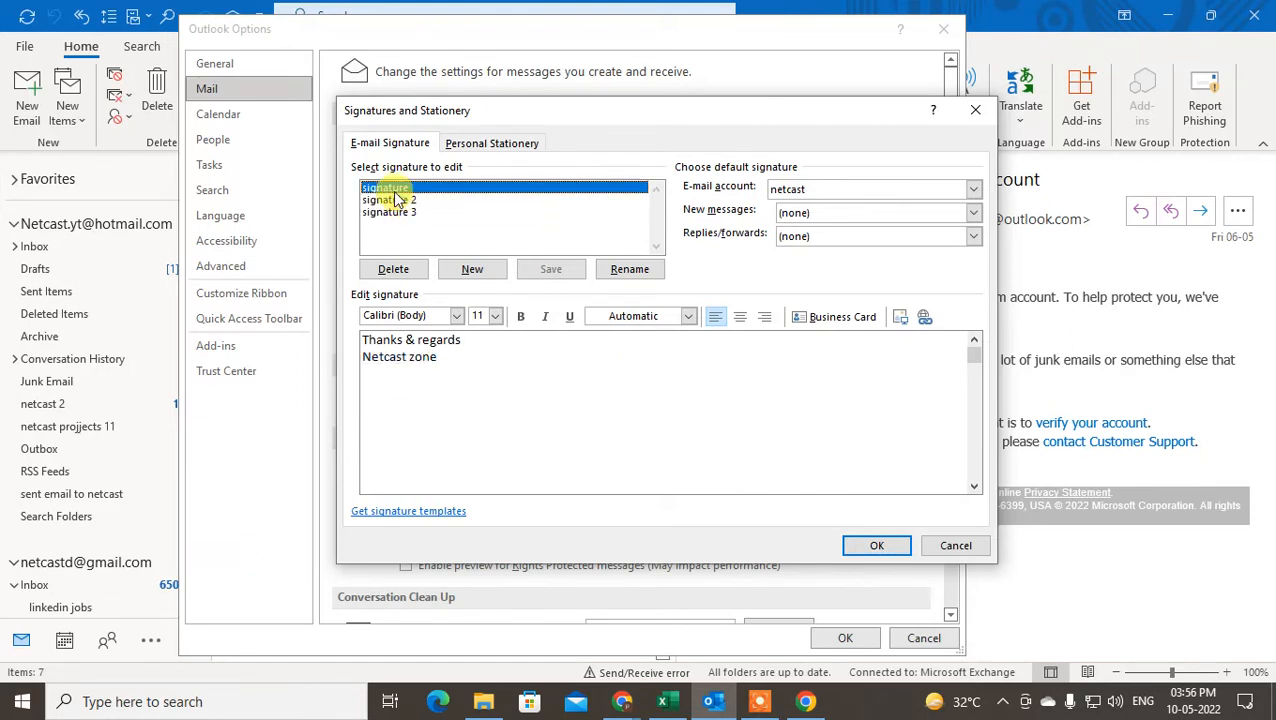
left_click(390, 200)
left_click(393, 212)
left_click(390, 200)
left_click(387, 188)
left_click(390, 200)
left_click(392, 212)
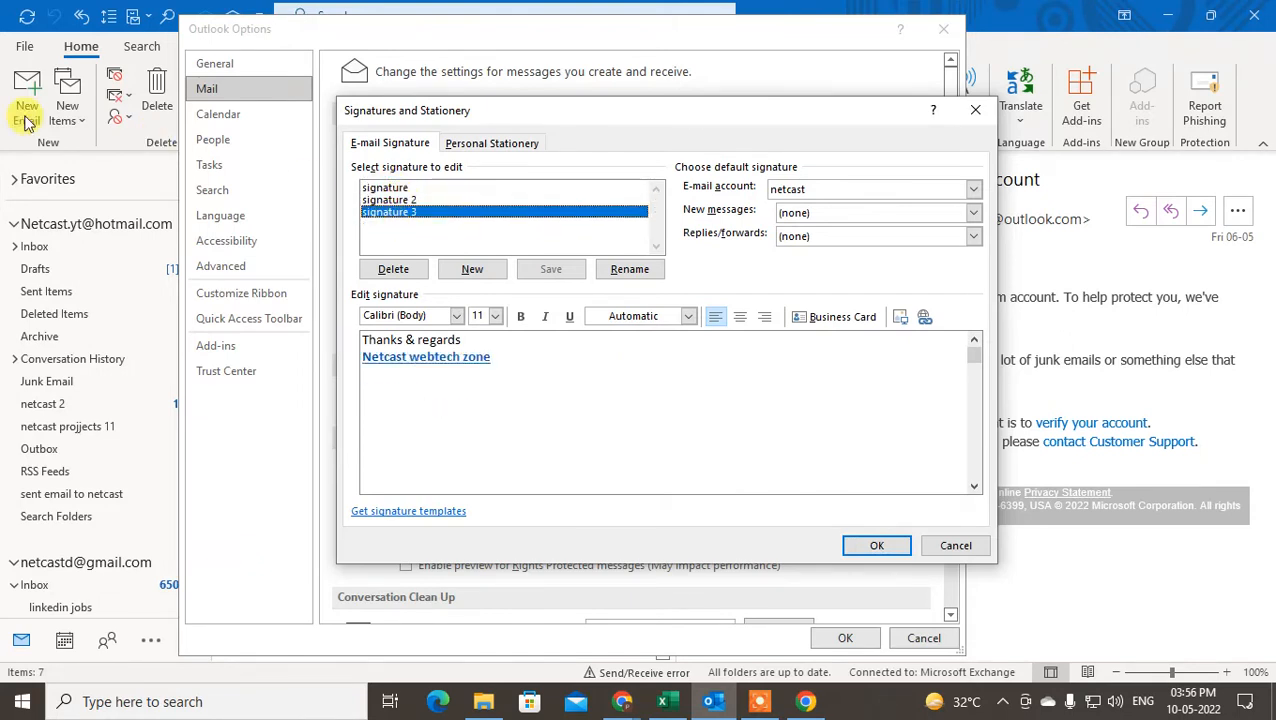
left_click(387, 188)
left_click(390, 200)
left_click(393, 212)
left_click(398, 201)
left_click(390, 188)
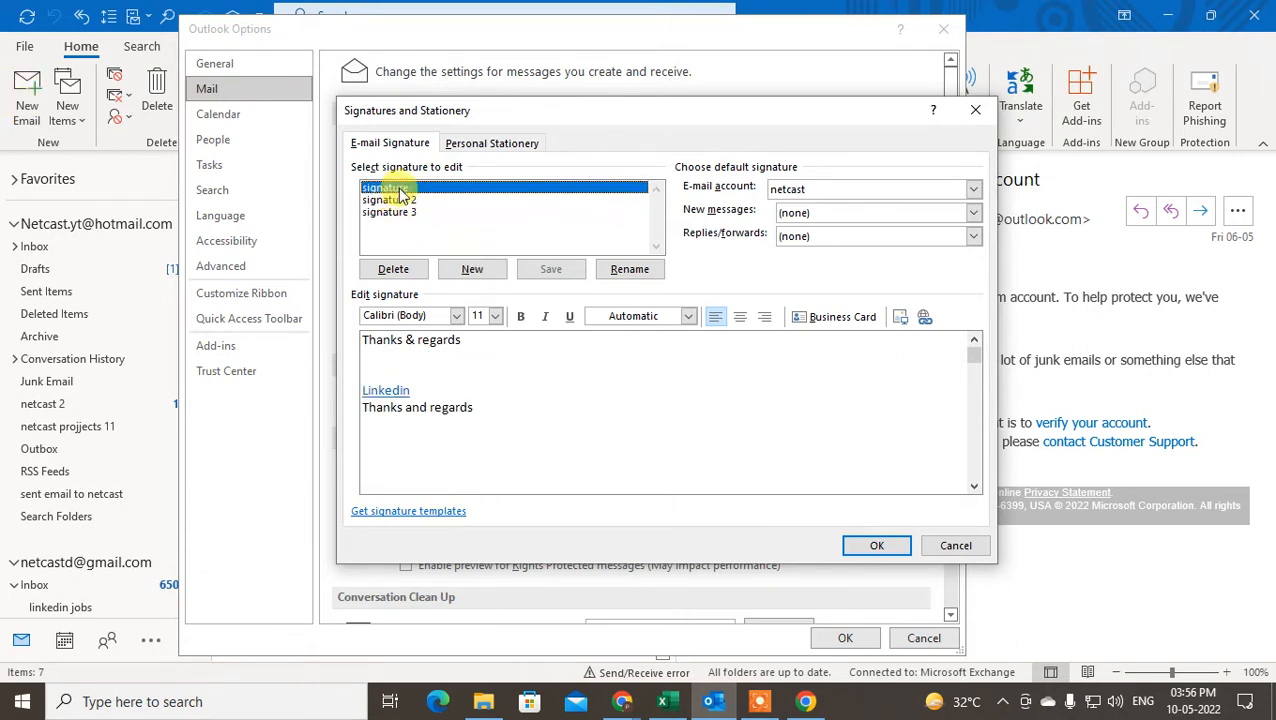
left_click(393, 212)
left_click(390, 200)
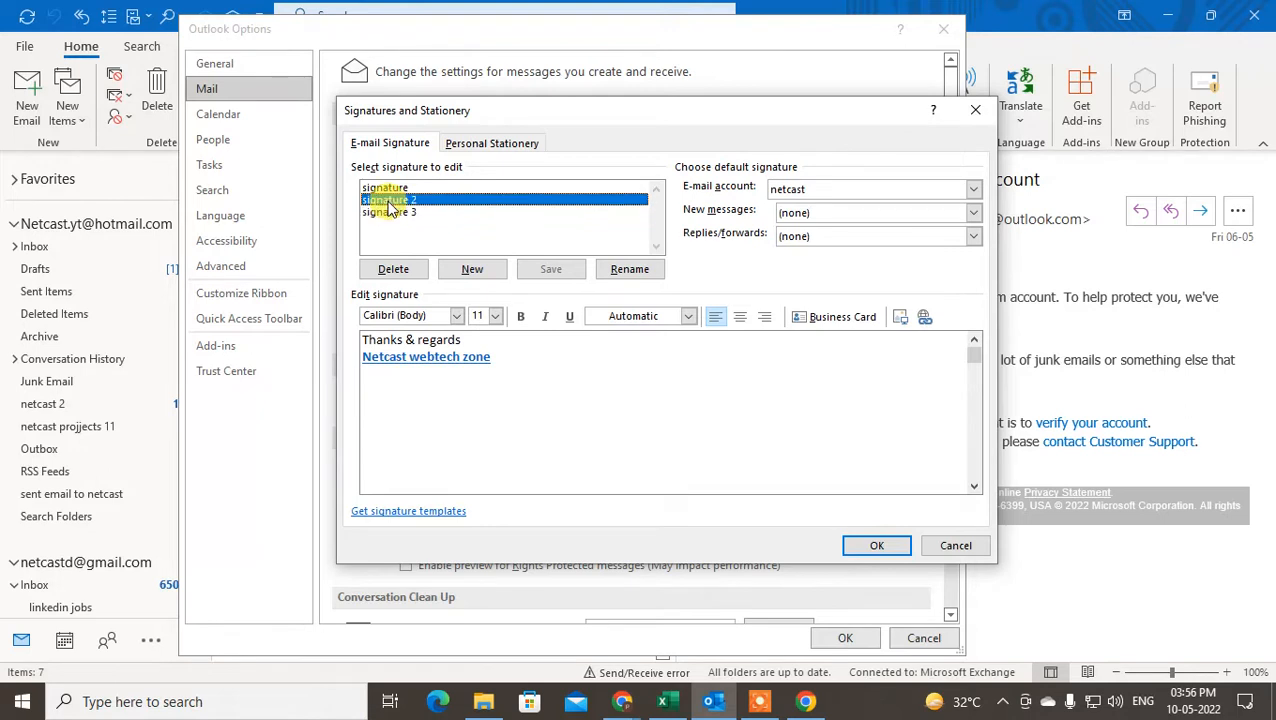
left_click(388, 188)
mouse_move(362, 340)
left_mouse_down()
mouse_move(441, 345)
mouse_move(493, 400)
left_mouse_up()
left_click(390, 200)
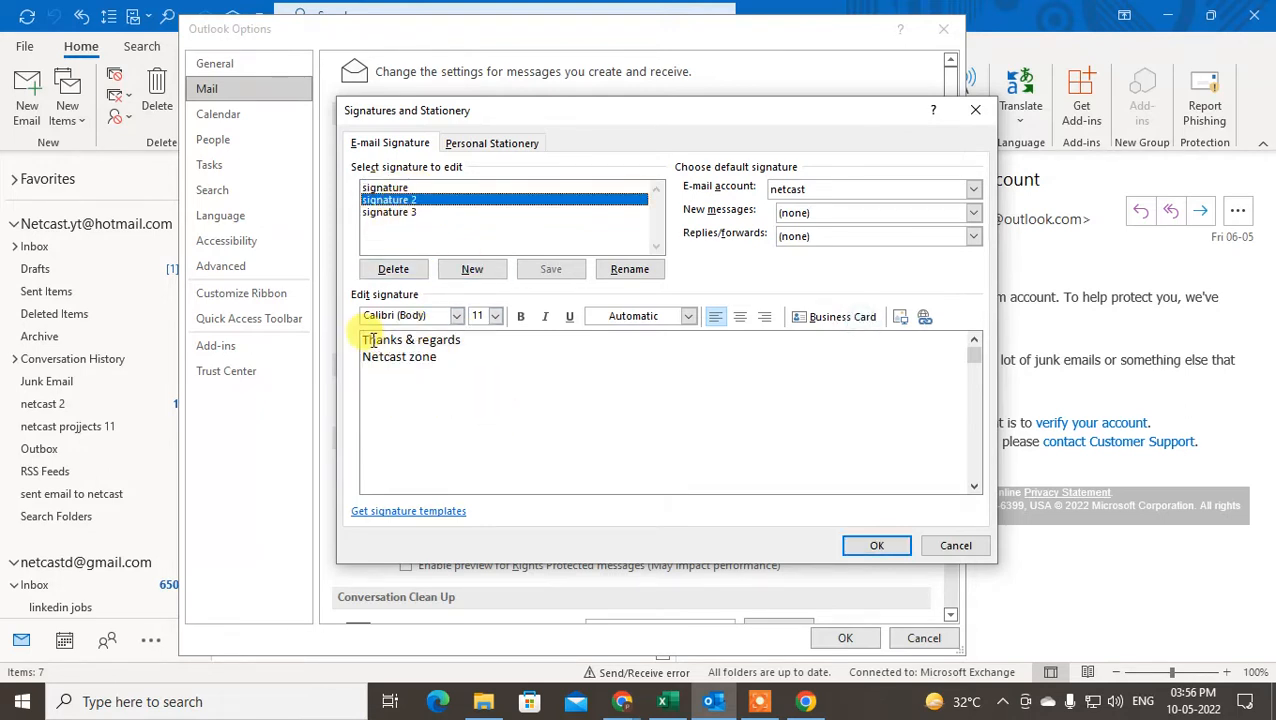
left_click_drag(367, 340, 490, 360)
left_click(390, 212)
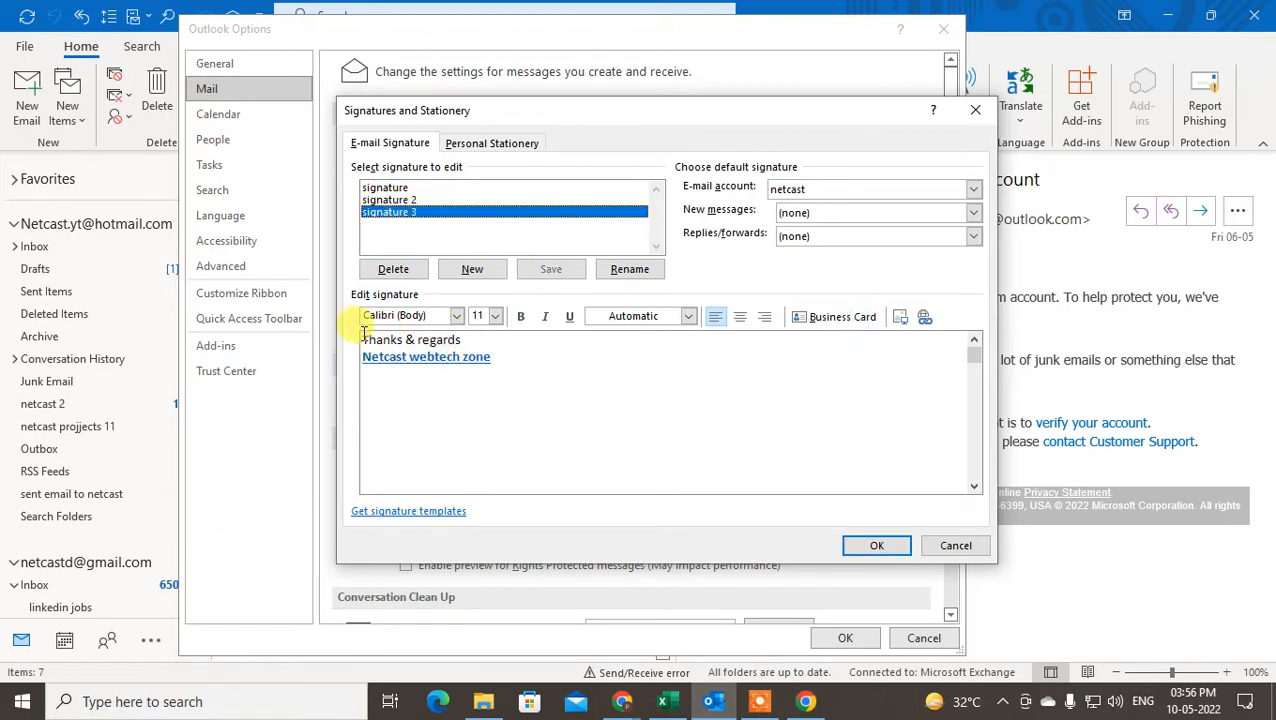
left_click_drag(362, 340, 528, 358)
left_click(407, 200)
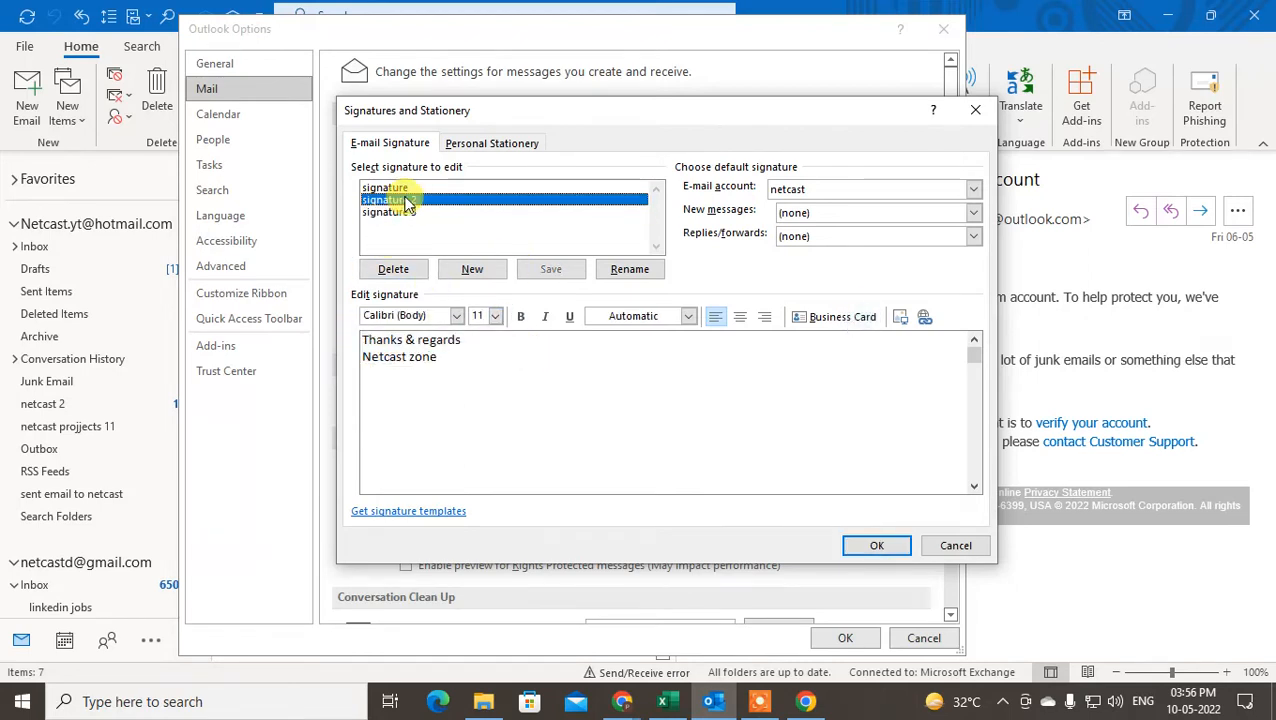
Add the line "Netcast webtech zone" below "Thanks & regards" in the signature named "signature"
left_click(388, 188)
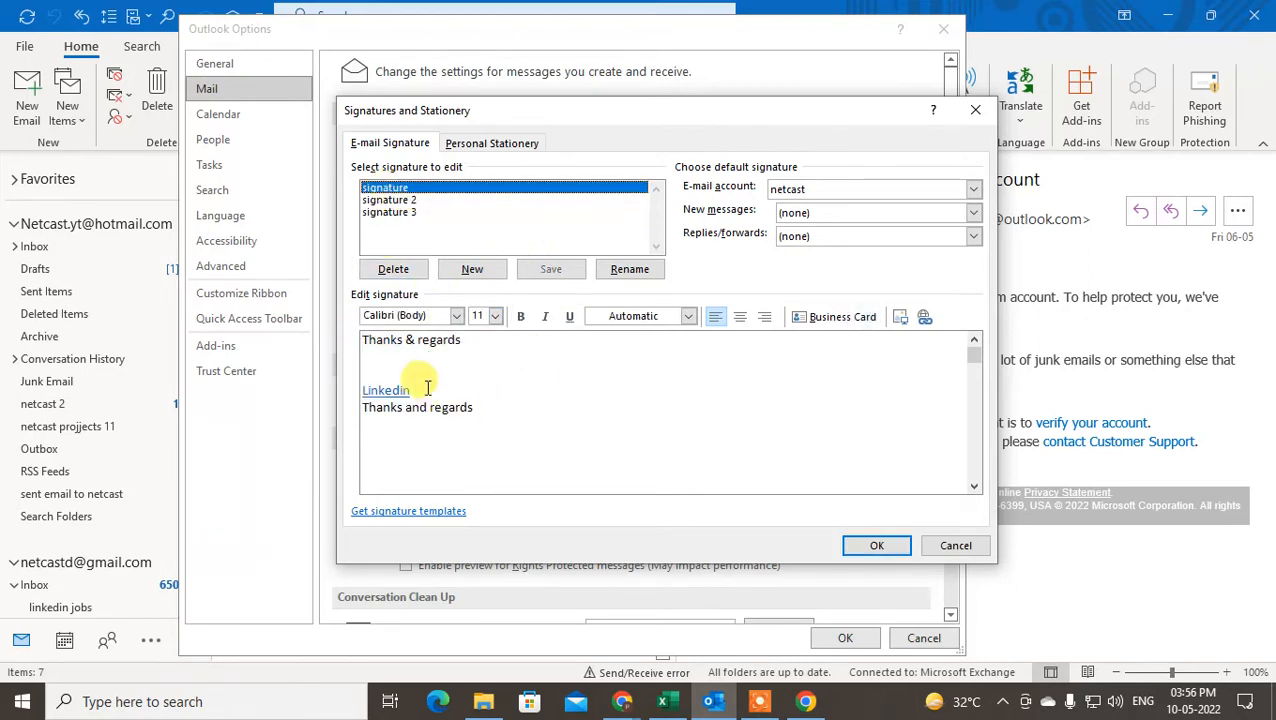
left_click(462, 358)
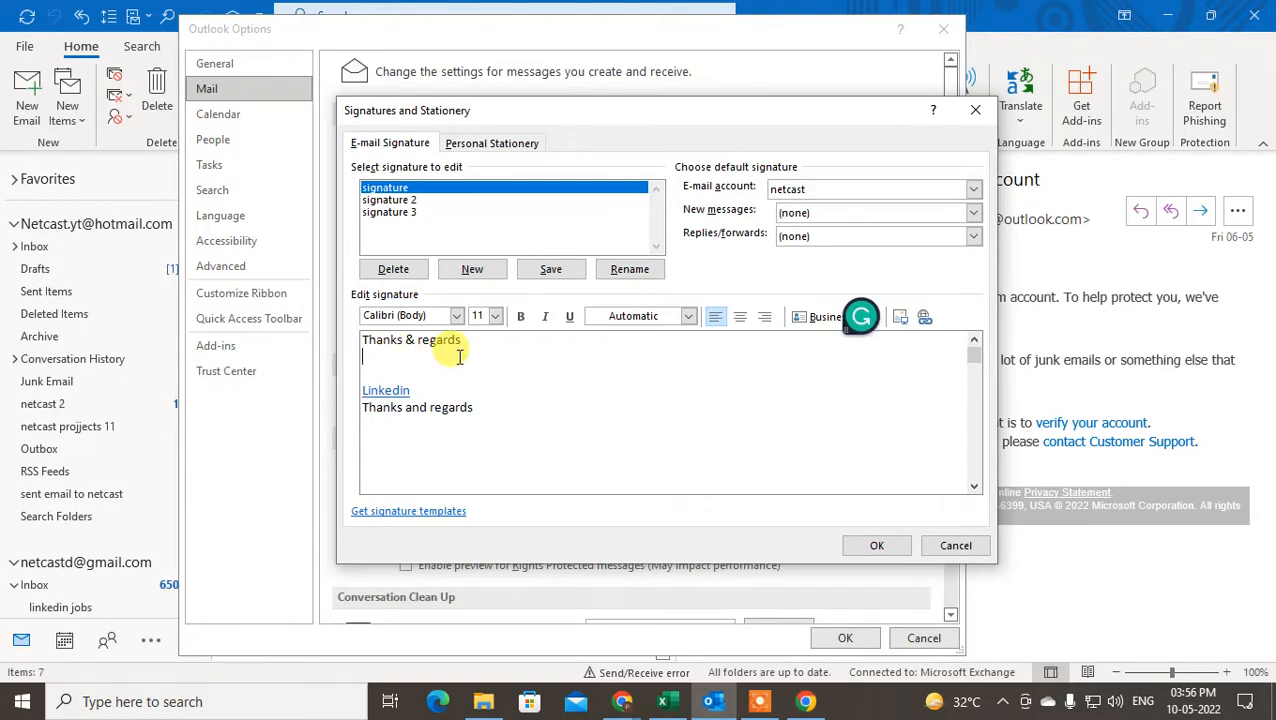
type("Netcast webtech zone")
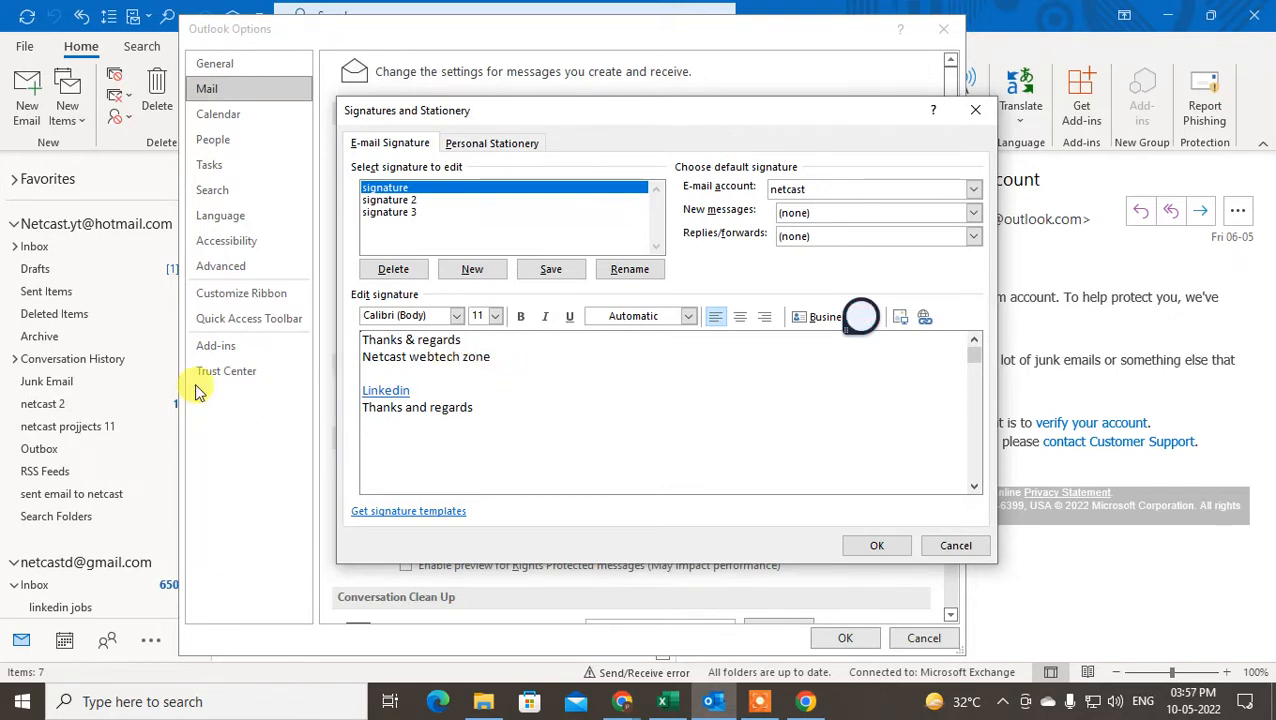
left_click(688, 403)
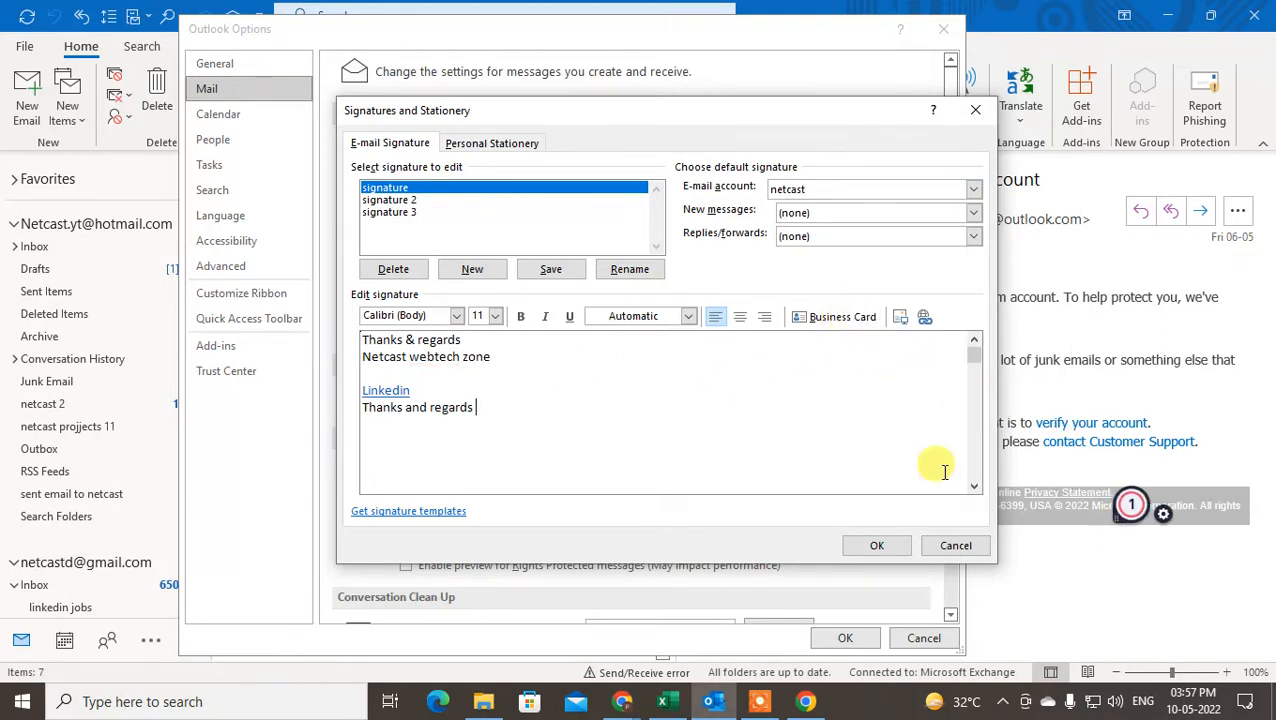
Set the "Netcast webtech zone" line to the Arial Black font at size 10
left_click_drag(491, 357, 360, 357)
left_click(456, 316)
left_click(420, 495)
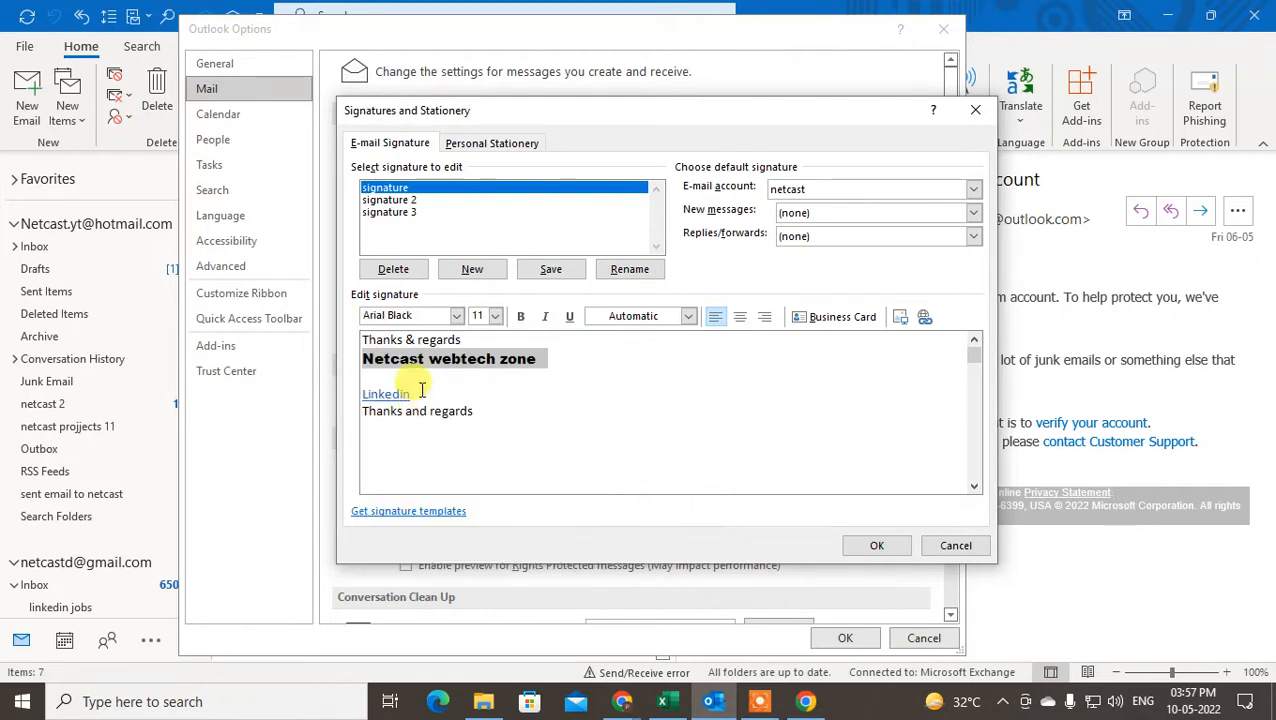
left_click(495, 316)
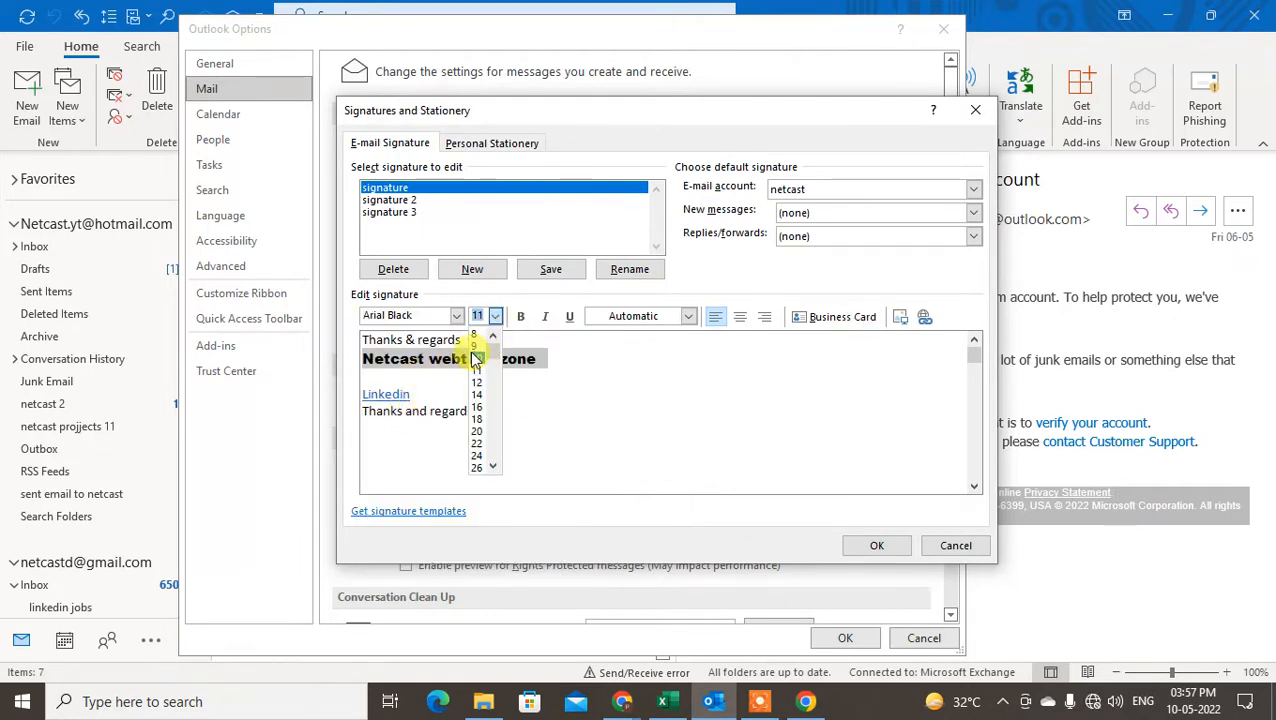
left_click(477, 360)
Make the "Netcast webtech zone" line bold, italic and underlined, and colour it gold
left_click(521, 316)
left_click(545, 316)
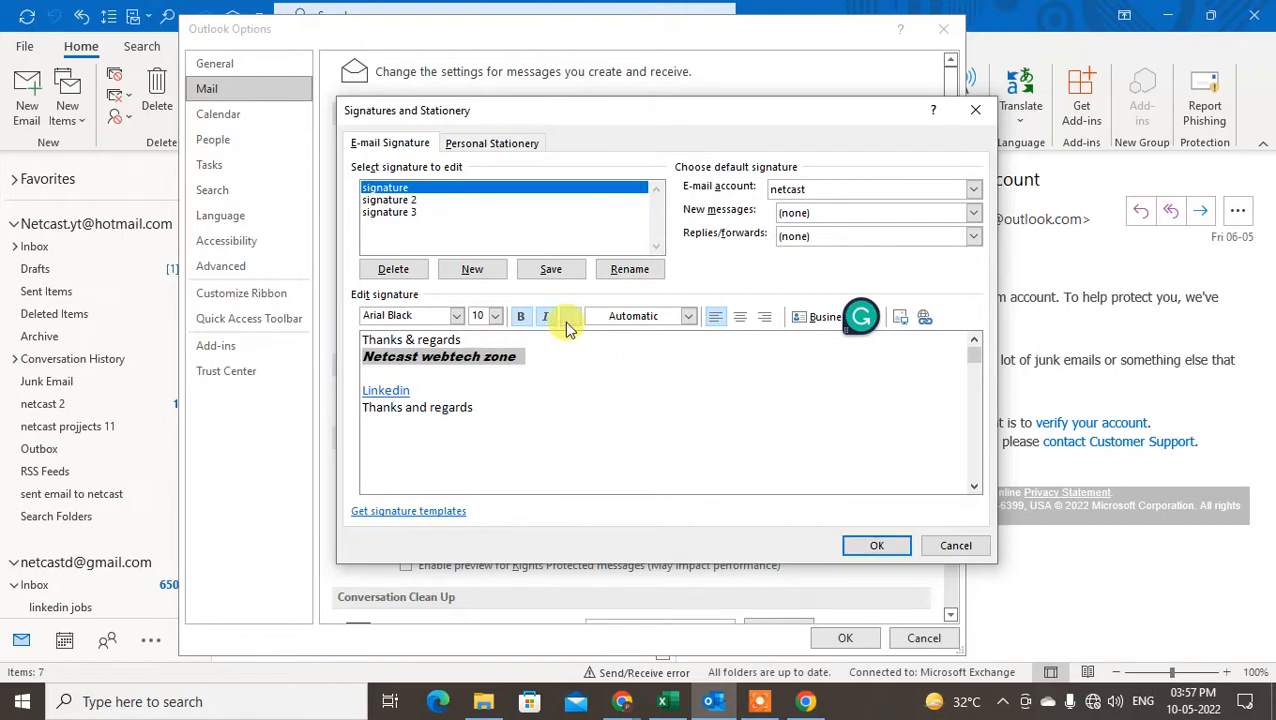
left_click(567, 317)
left_click(687, 318)
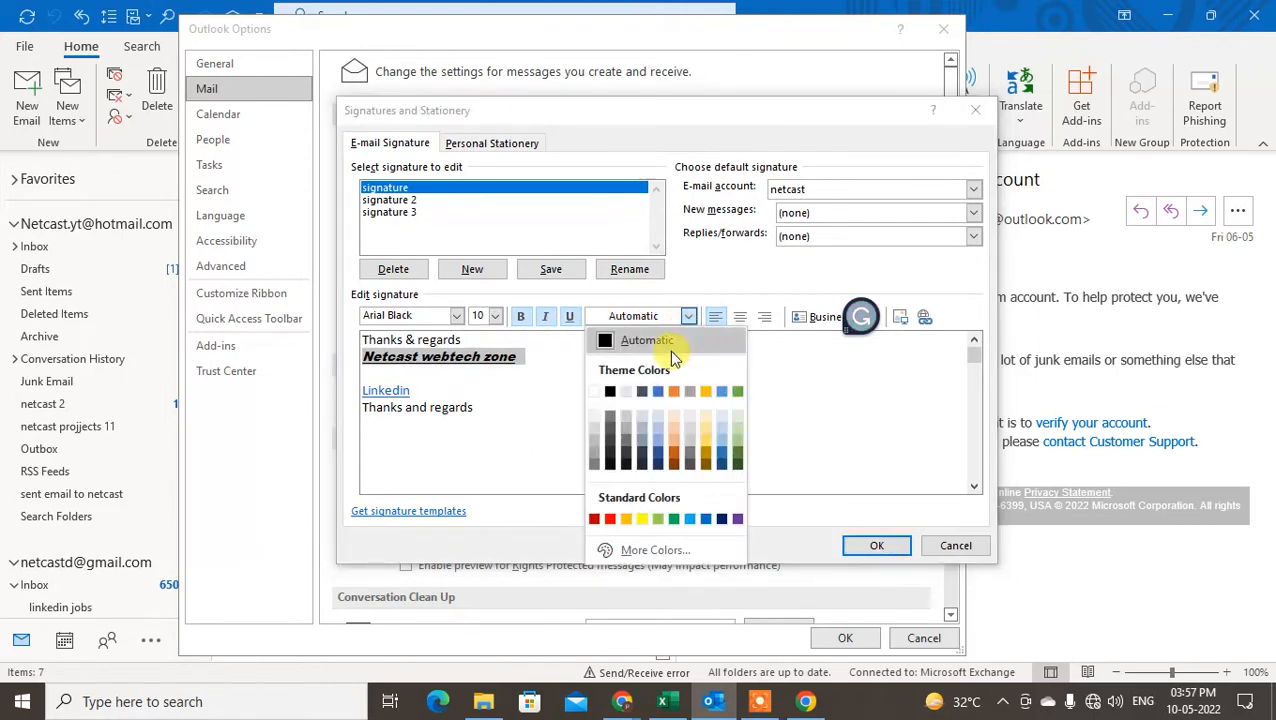
left_click(708, 437)
Try right alignment on the first two signature lines and return them to left alignment
left_click(765, 370)
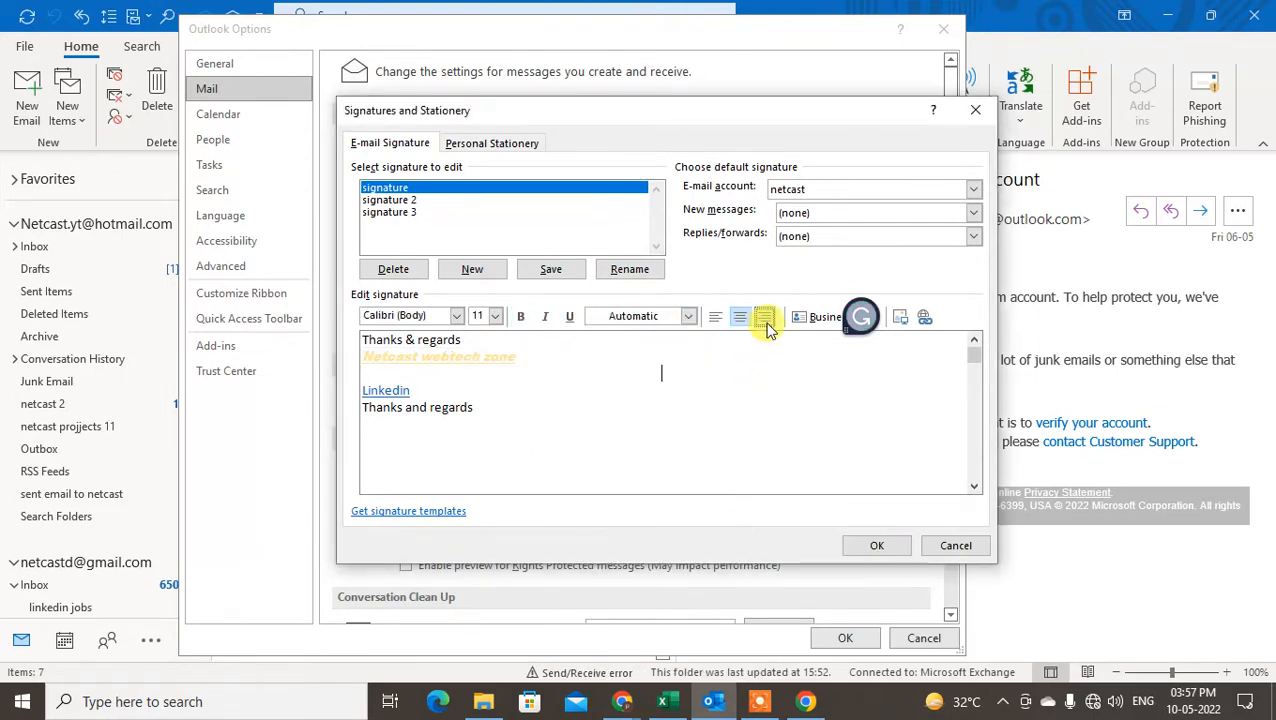
left_click_drag(536, 357, 285, 347)
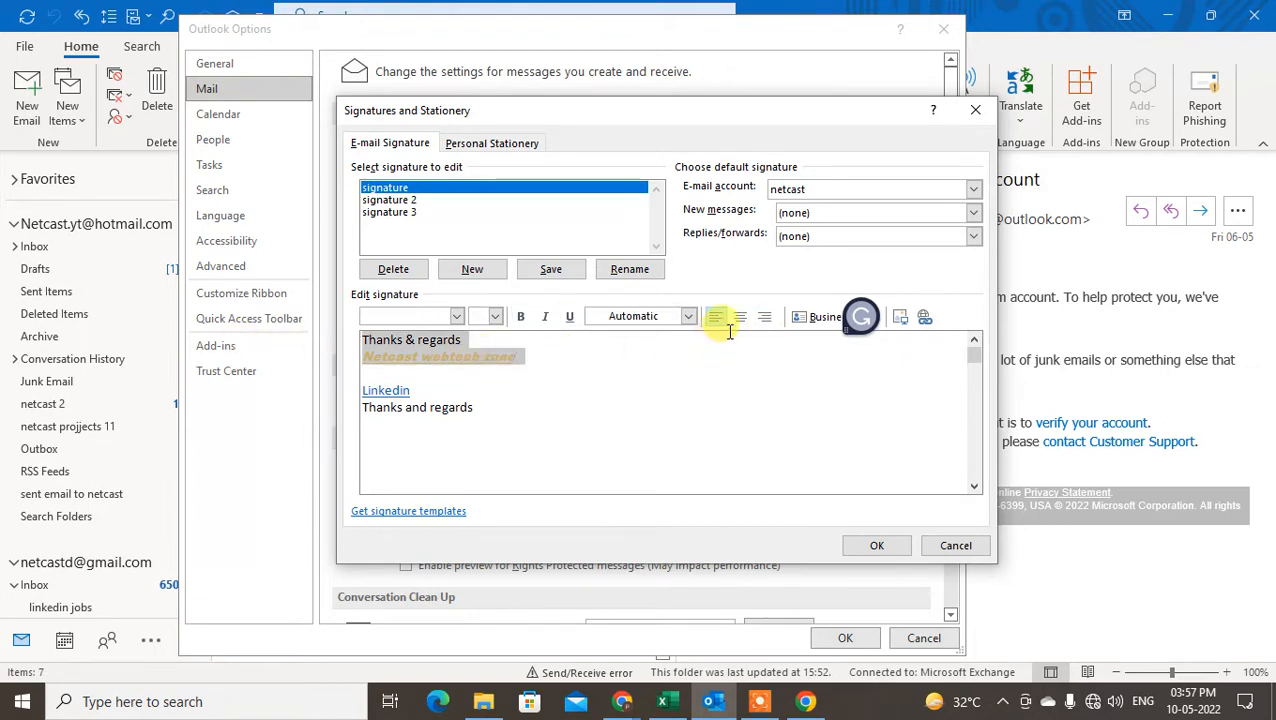
left_click(765, 320)
left_click(717, 316)
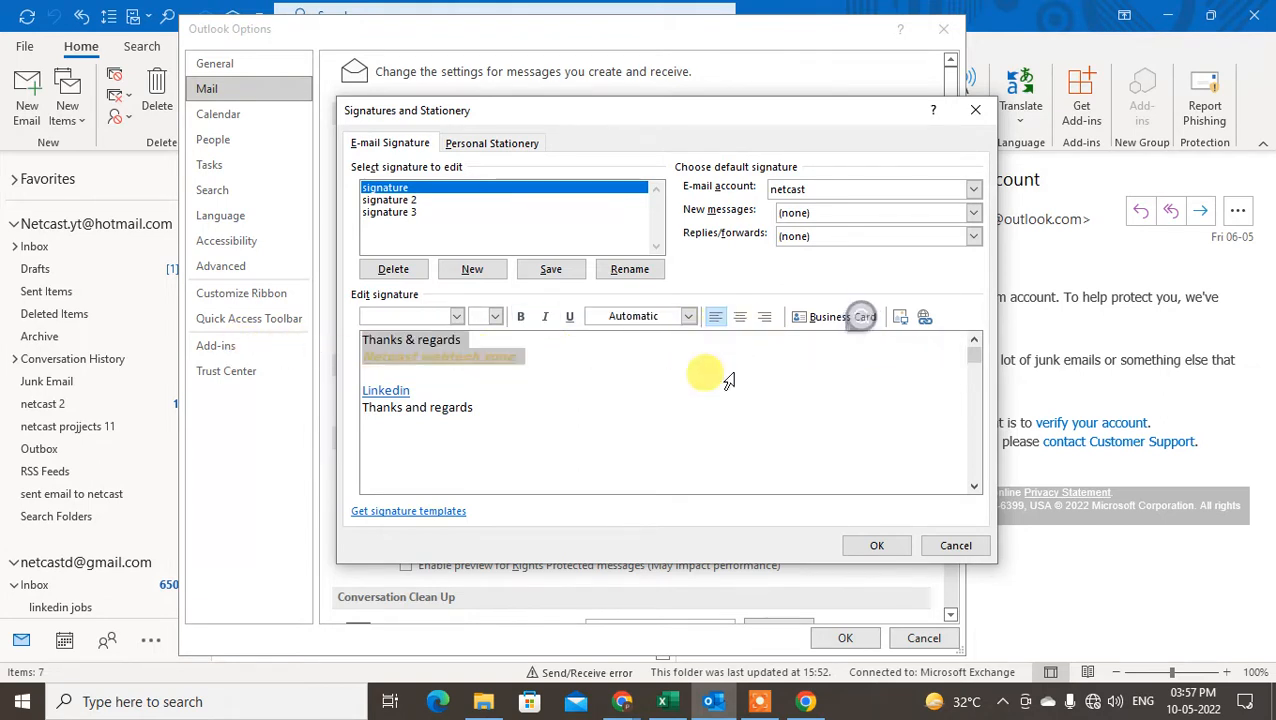
left_click(712, 370)
Quit the Grammarly widget that covers the signature formatting controls
left_click(849, 323)
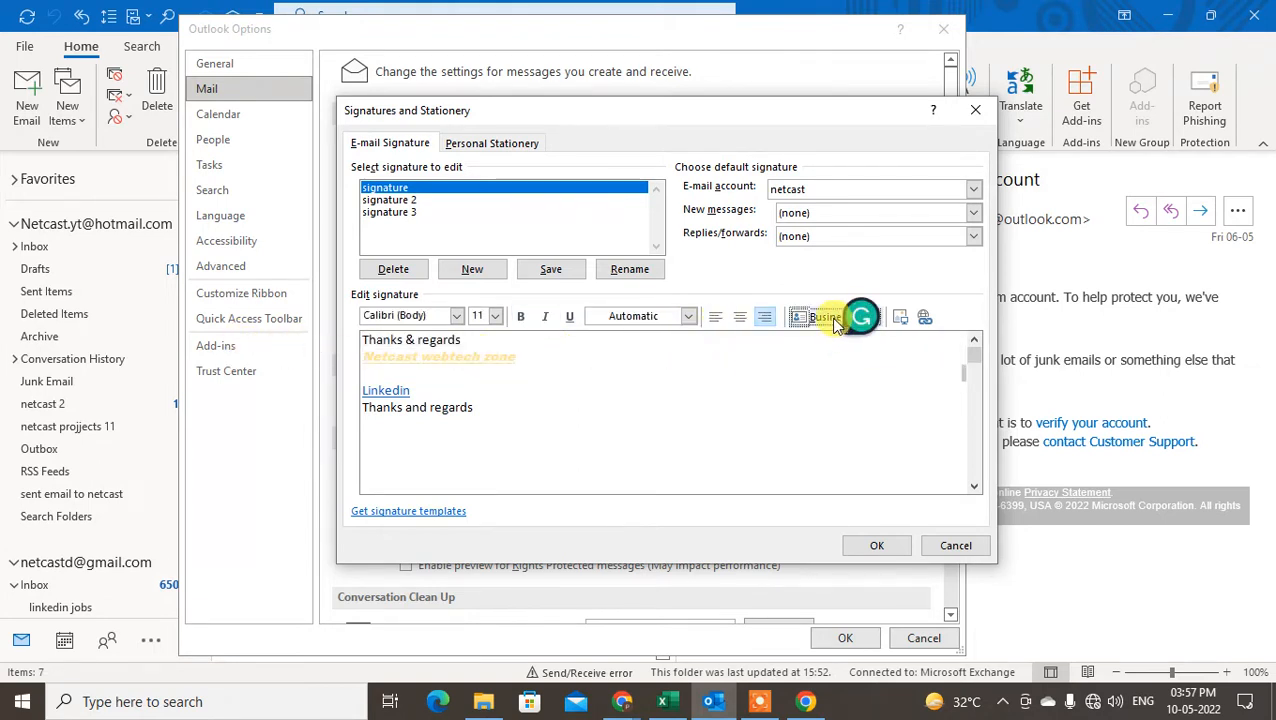
left_click(845, 330)
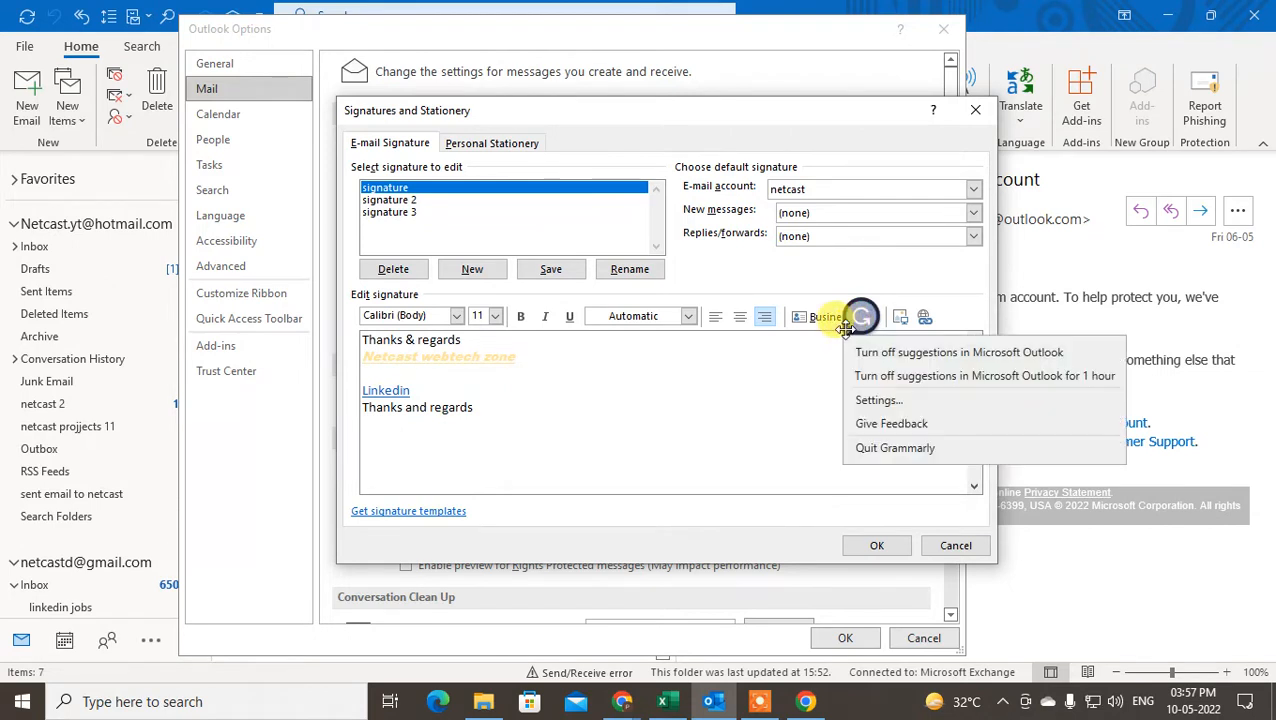
left_click(883, 447)
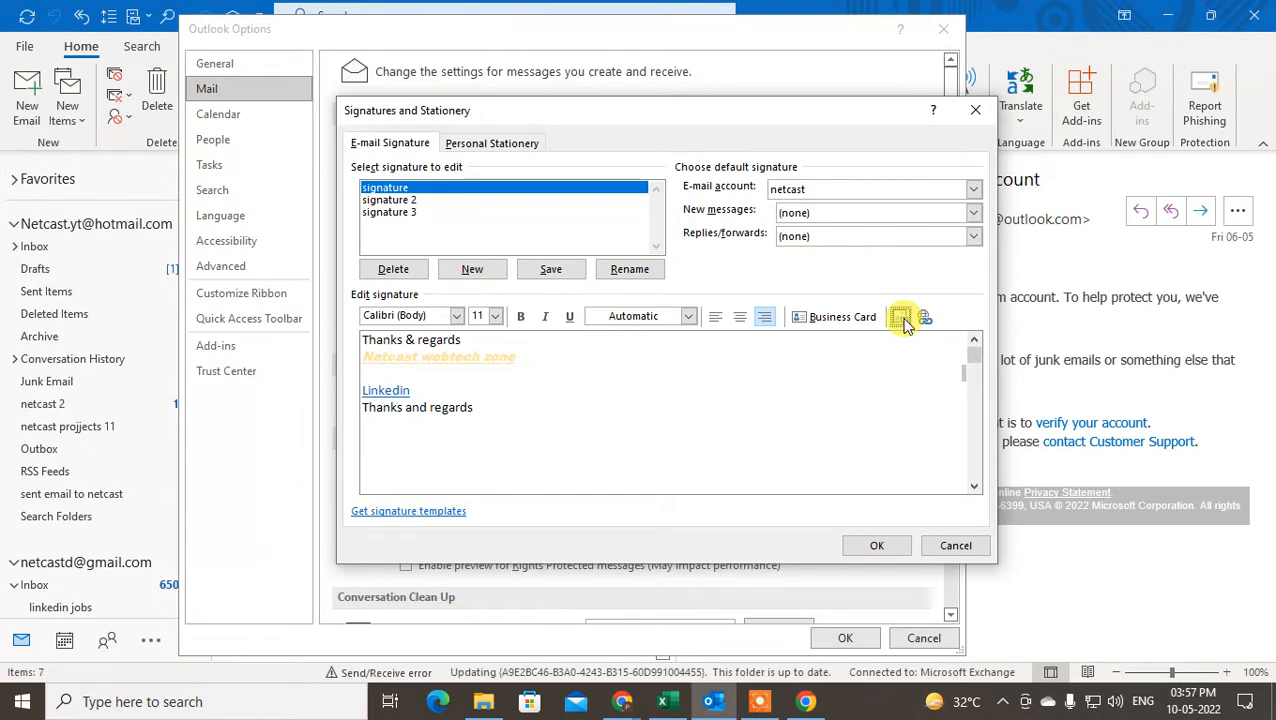
Insert the "netcast logo" picture from the Downloads folder into the signature
left_click(900, 318)
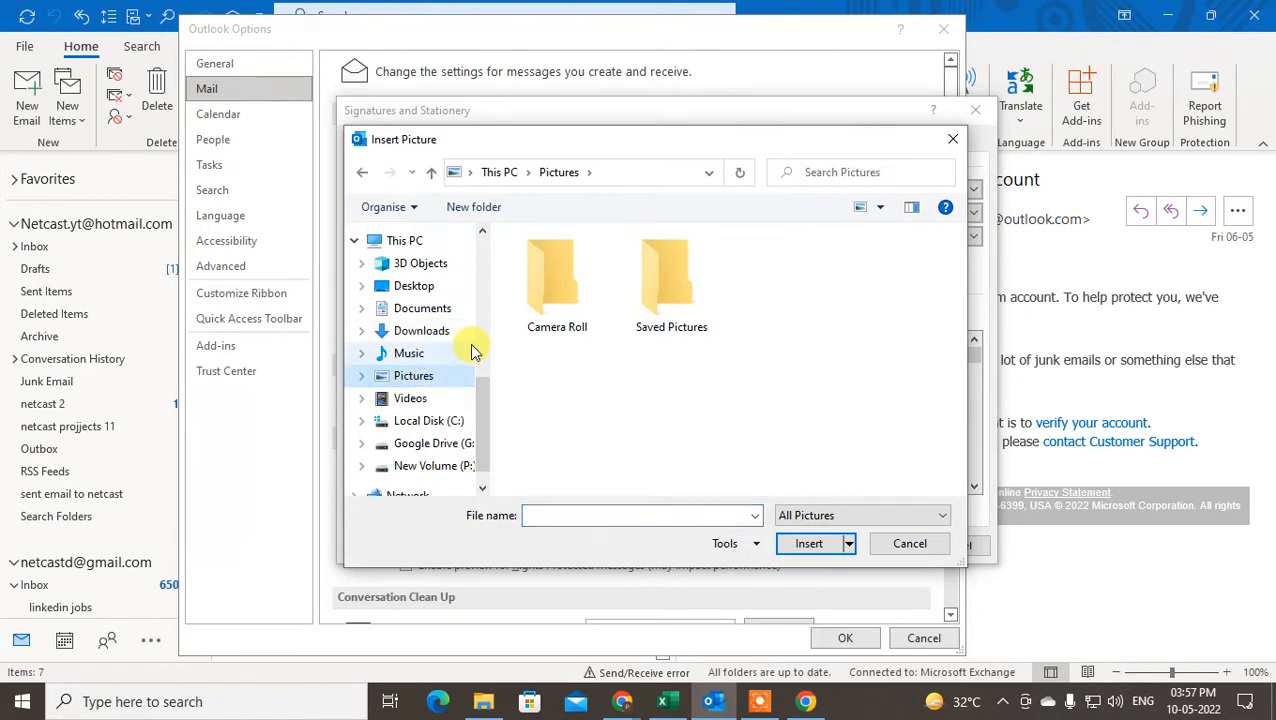
scroll(476, 300, "down", 1)
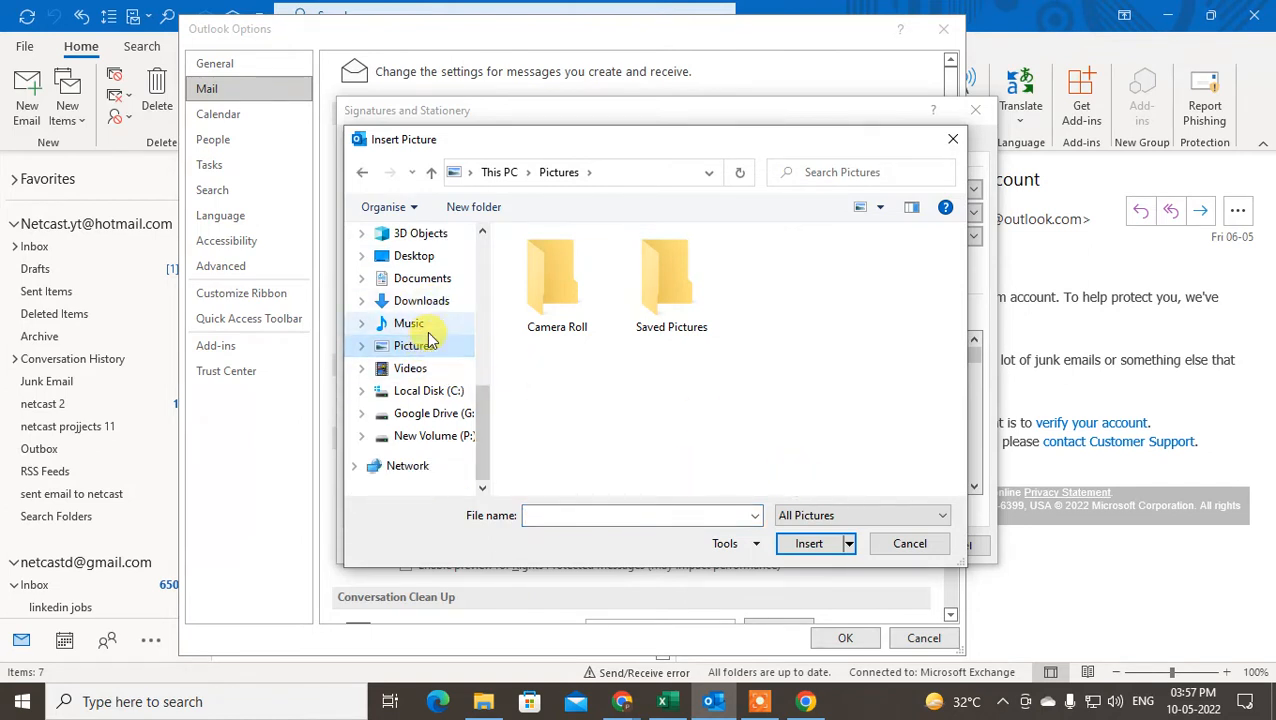
left_click(421, 300)
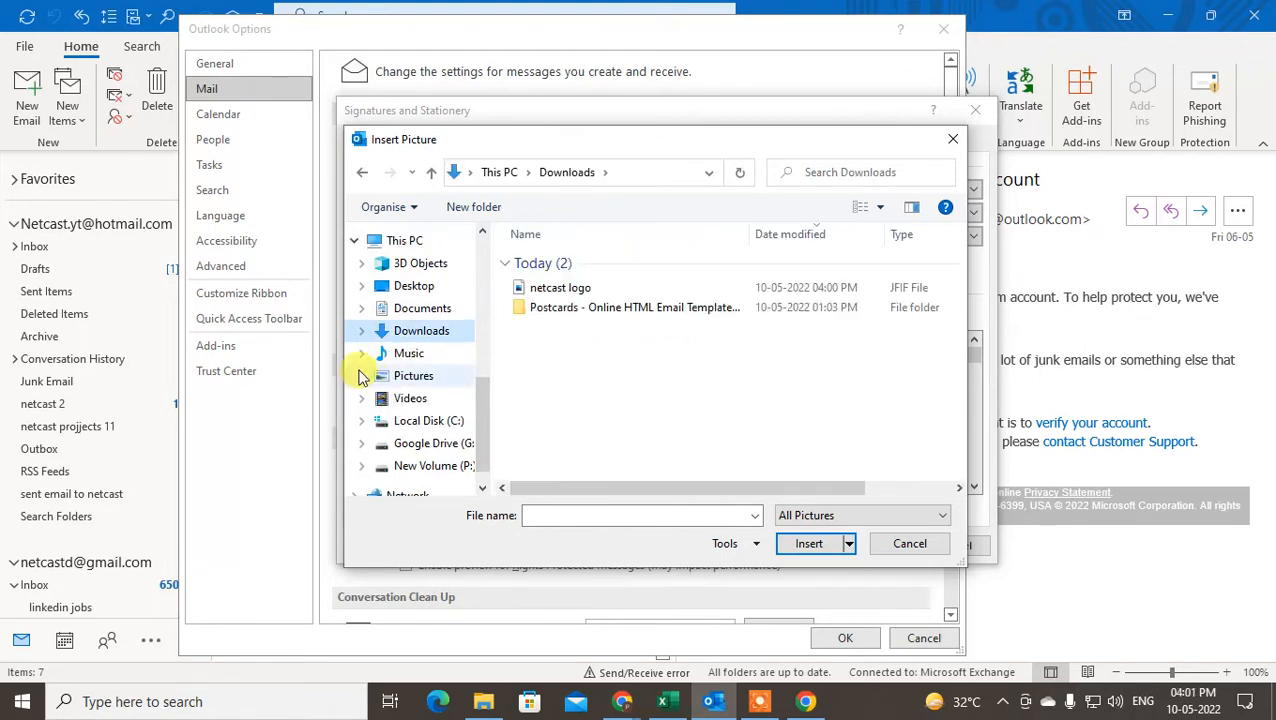
left_click(580, 300)
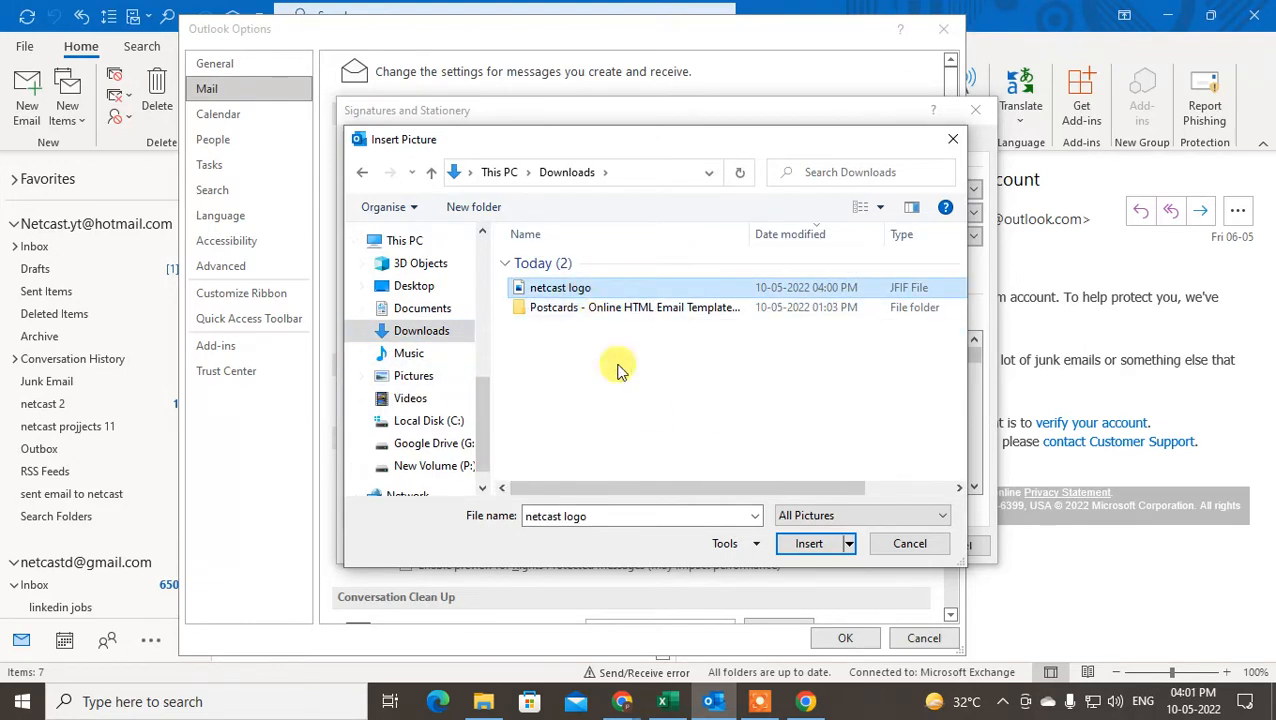
left_click(809, 545)
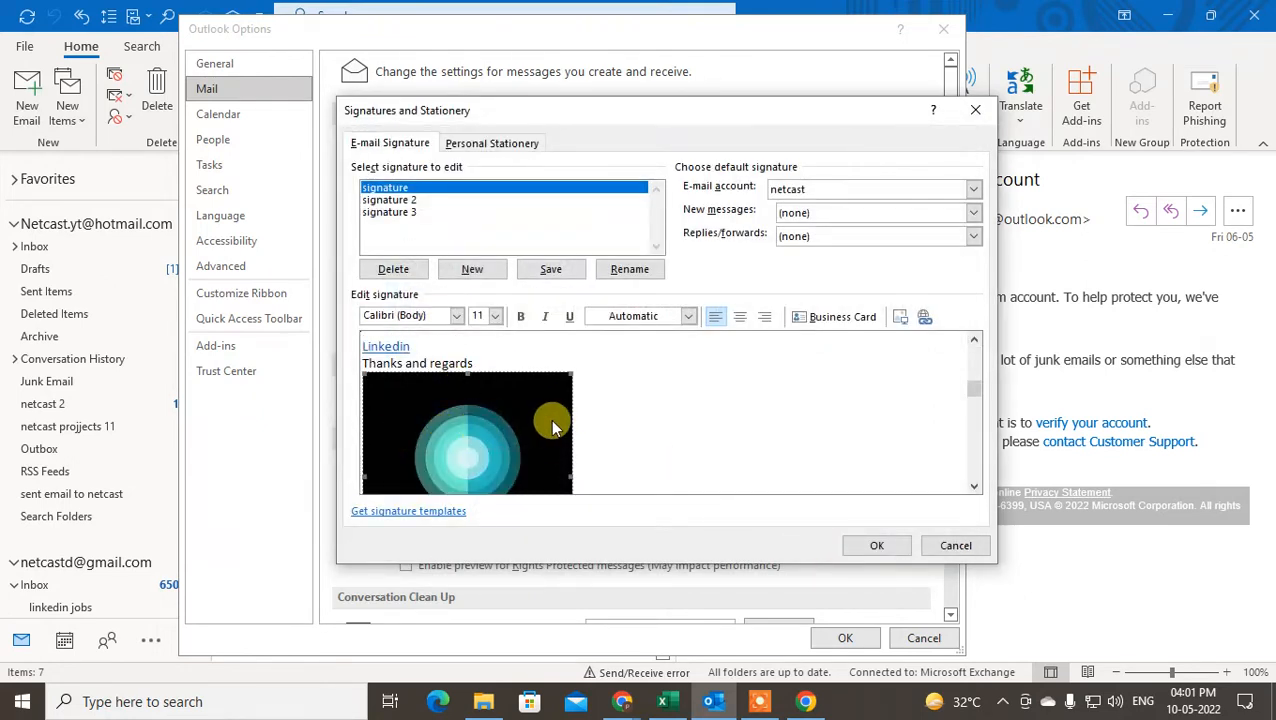
Shrink the logo picture below "Thanks and regards" to about 2 cm by 2 cm, keeping its proportions
left_click_drag(975, 390, 975, 398)
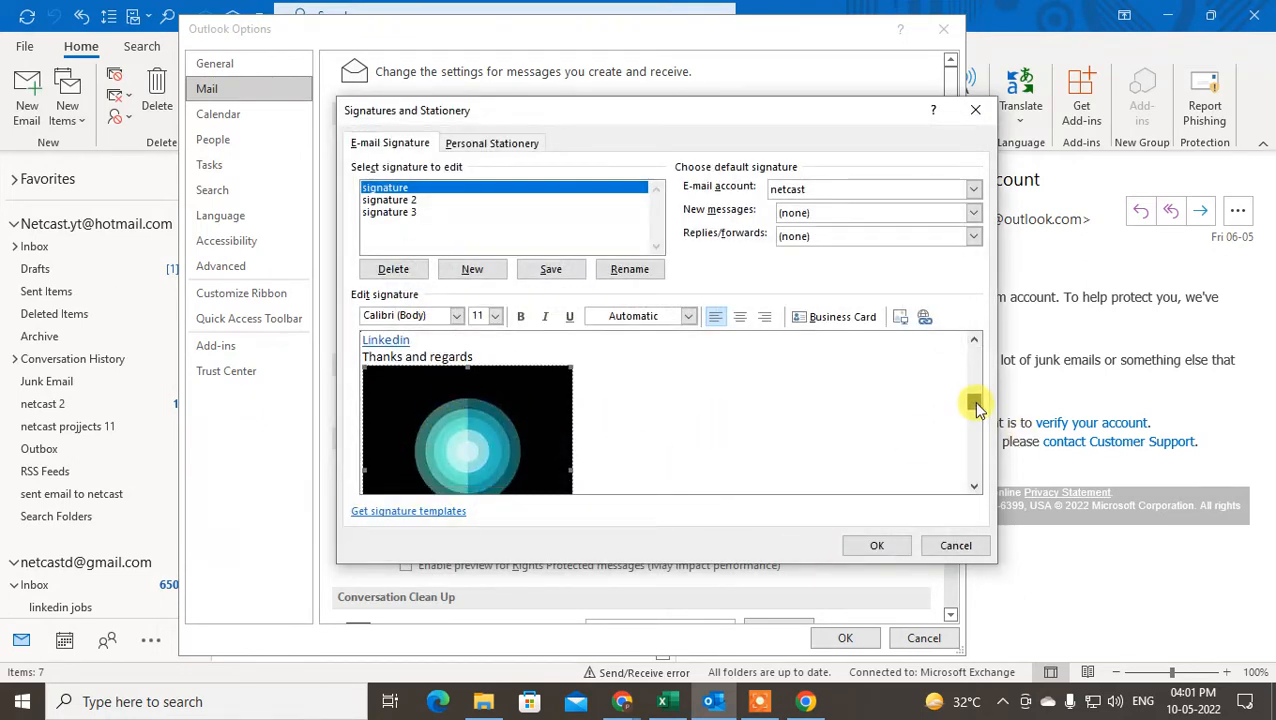
left_click(970, 486)
left_click(970, 486)
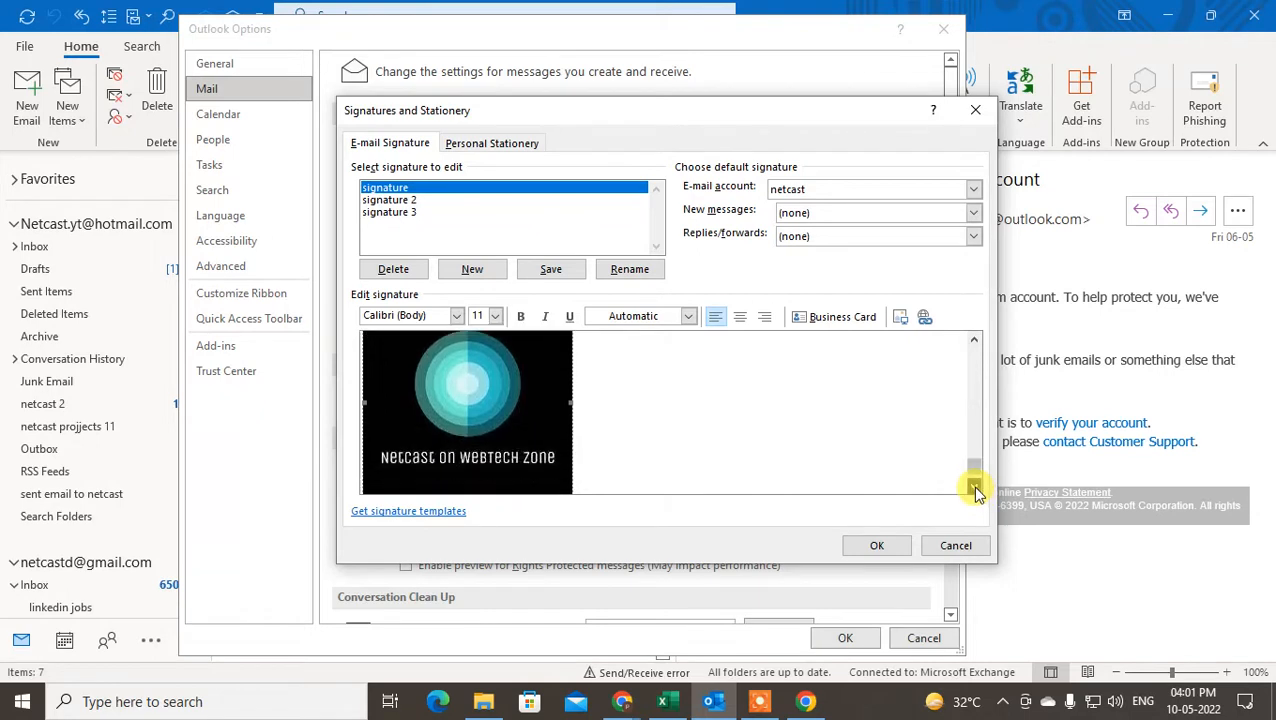
left_click(973, 486)
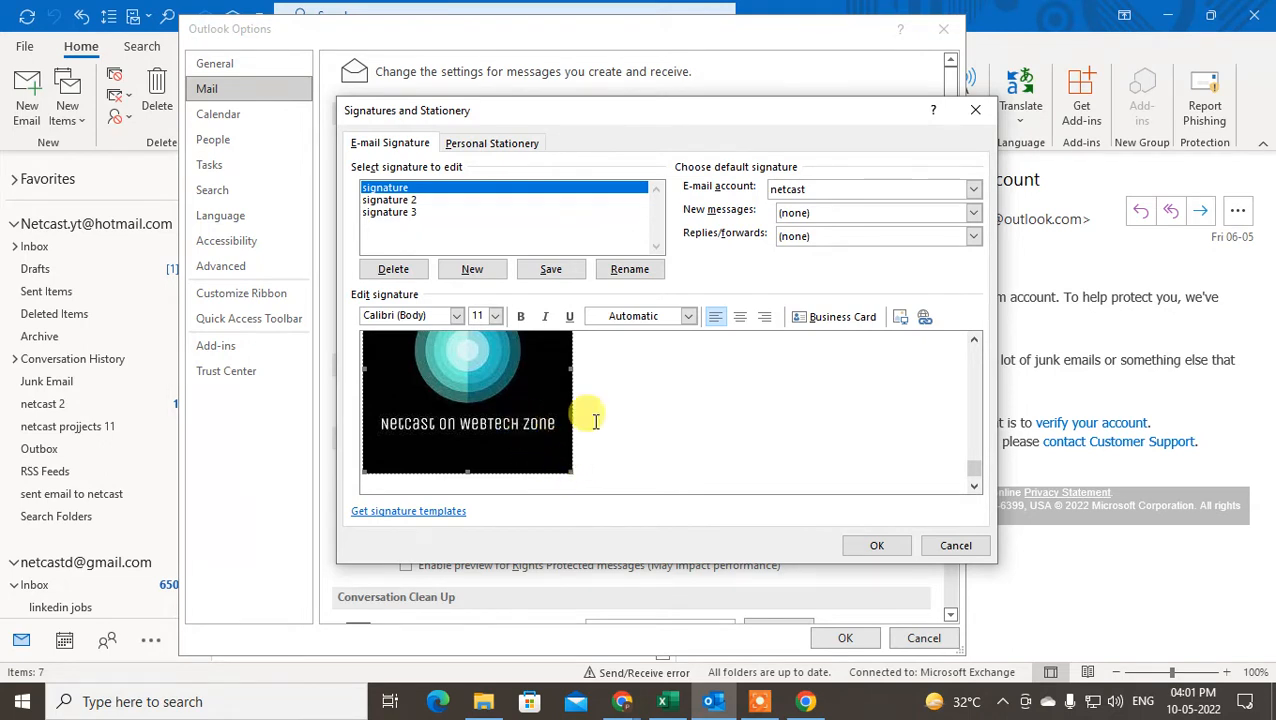
left_click(974, 341)
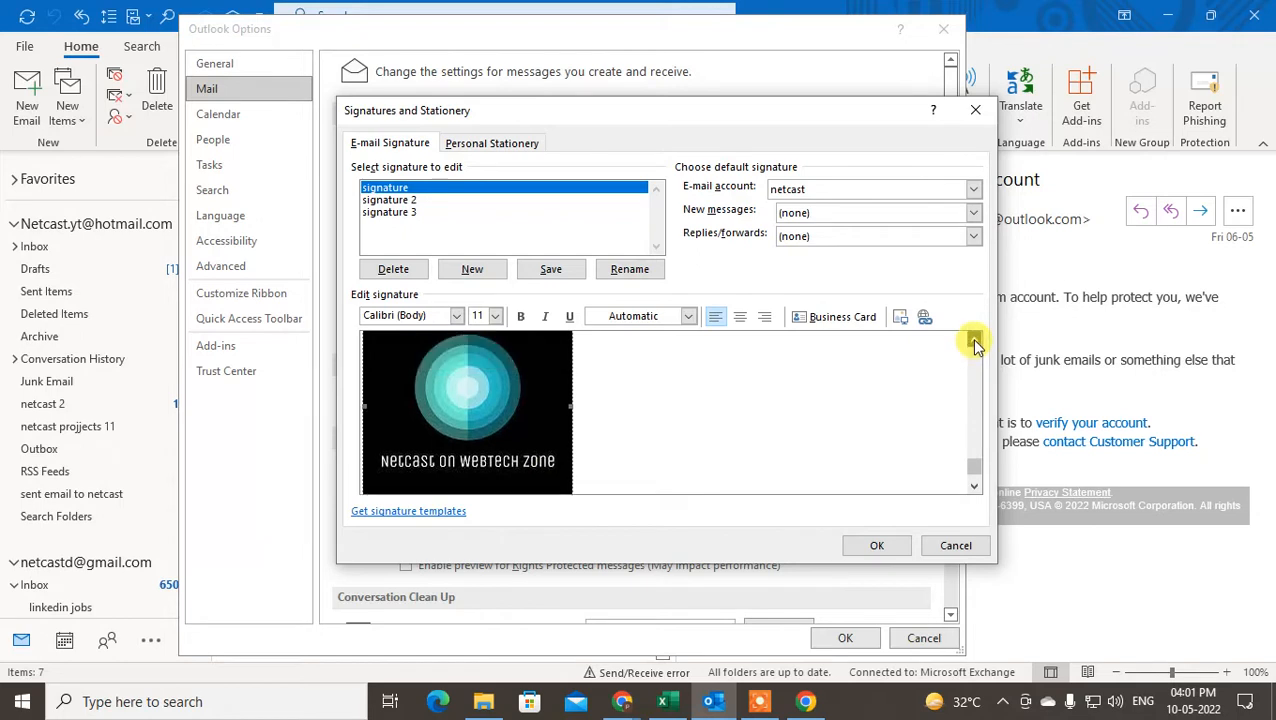
left_click(966, 339)
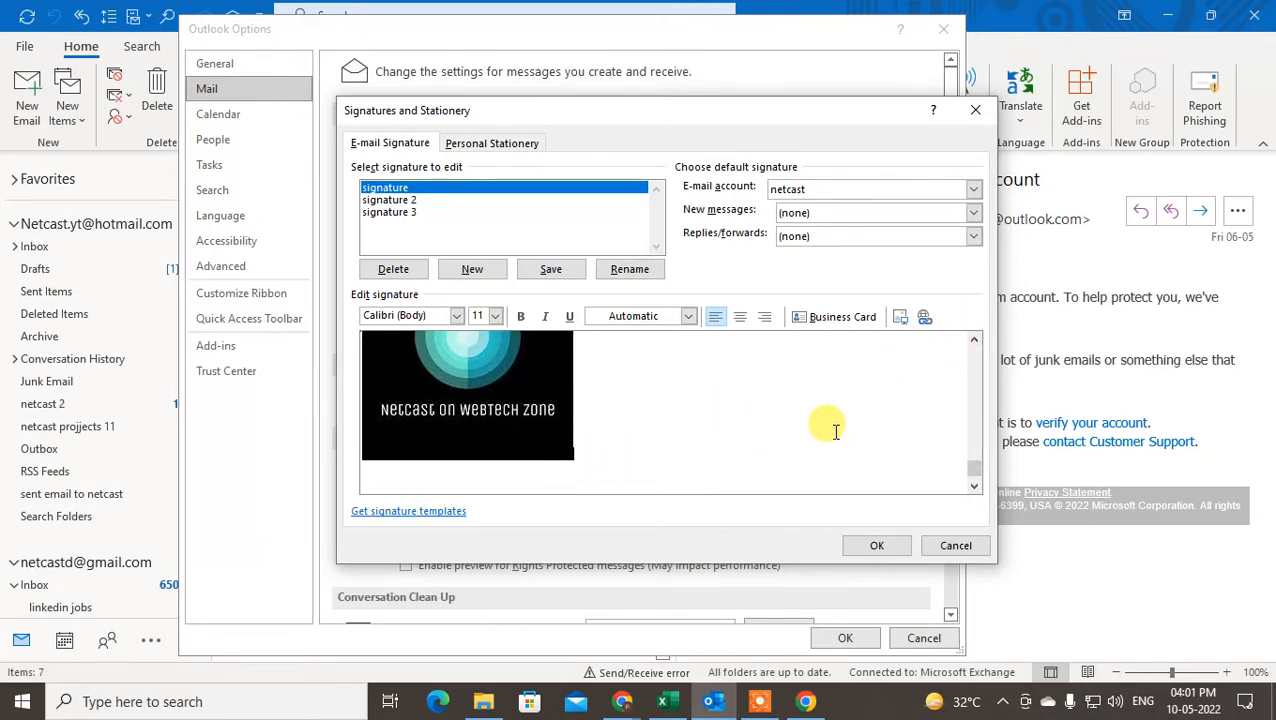
left_click(974, 341)
left_click(974, 341)
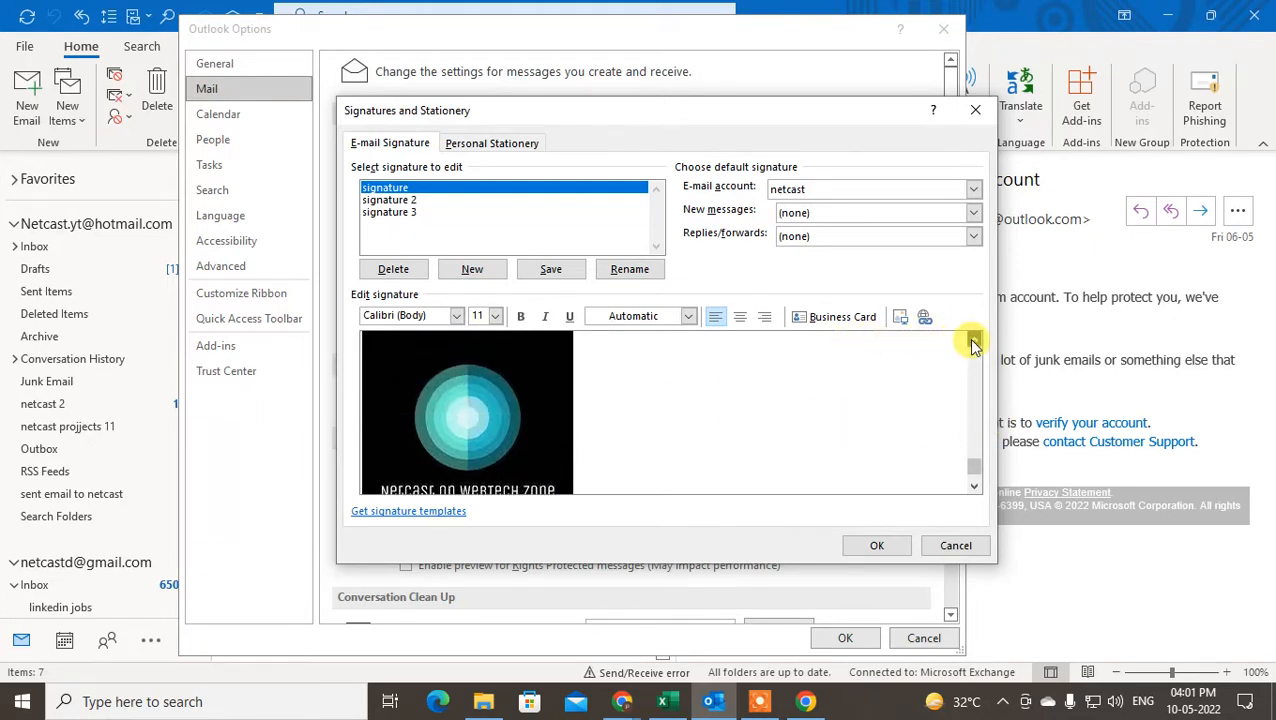
left_click(974, 341)
left_click(974, 341)
left_click(431, 404)
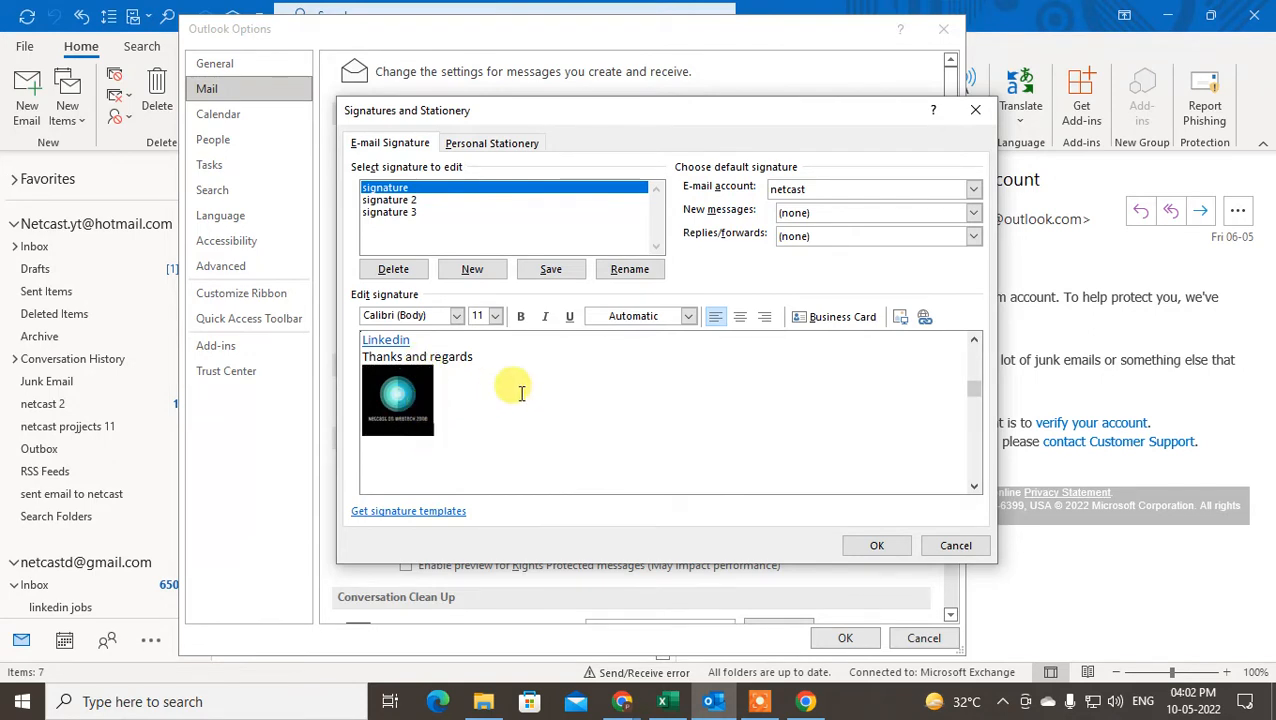
Check the logo's height, width and scale in its picture format settings and accept them
right_click(403, 400)
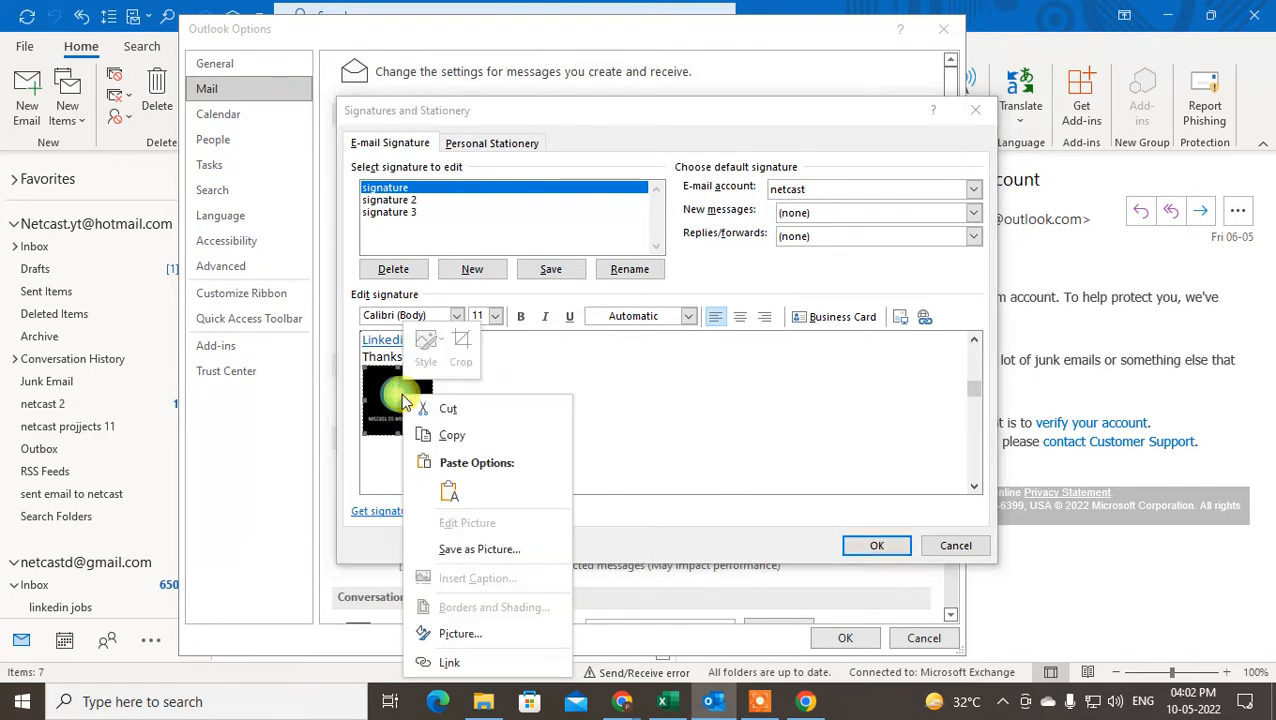
left_click(466, 633)
left_click(541, 158)
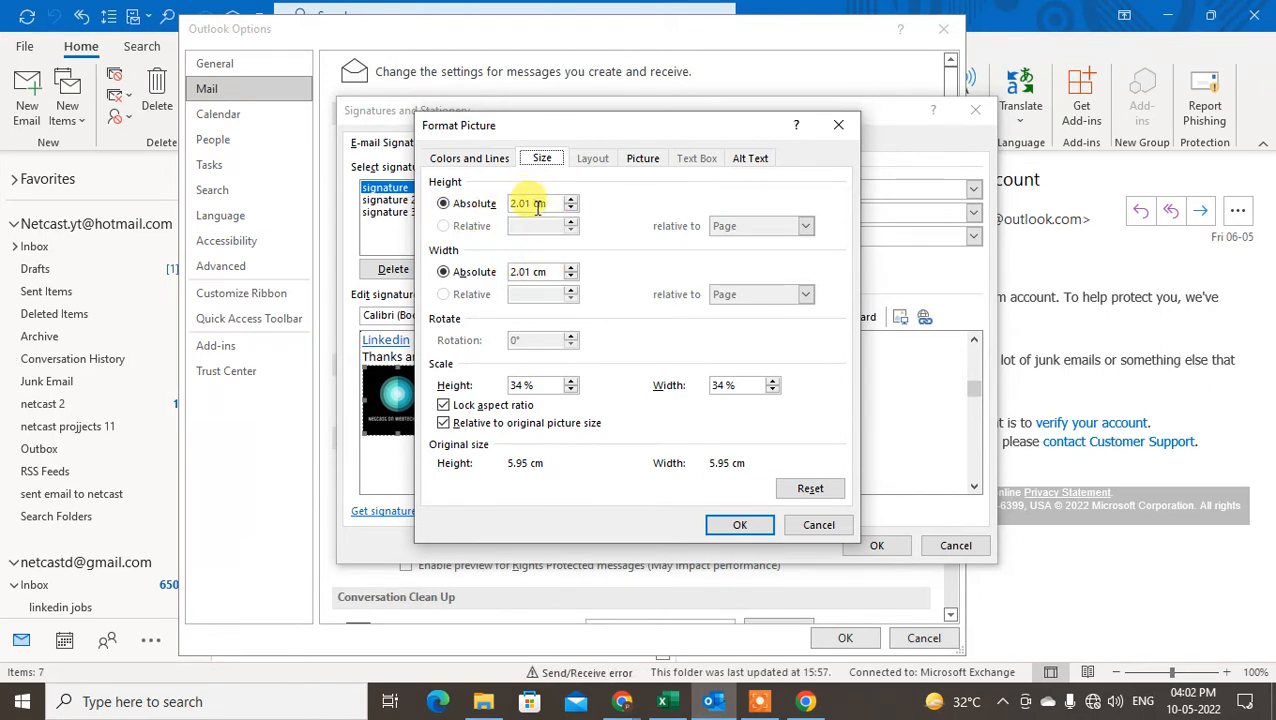
left_click(737, 524)
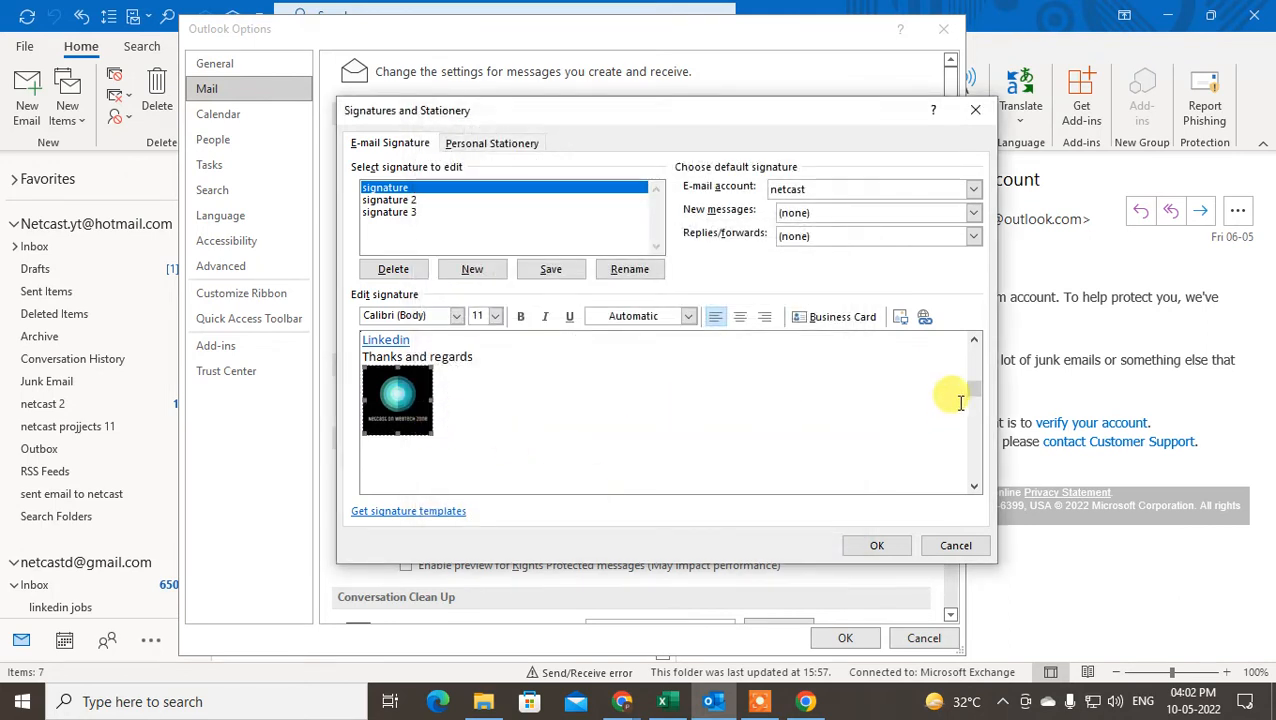
Review the edited signature, save its changes and switch to "signature 3"
left_click_drag(974, 392, 974, 365)
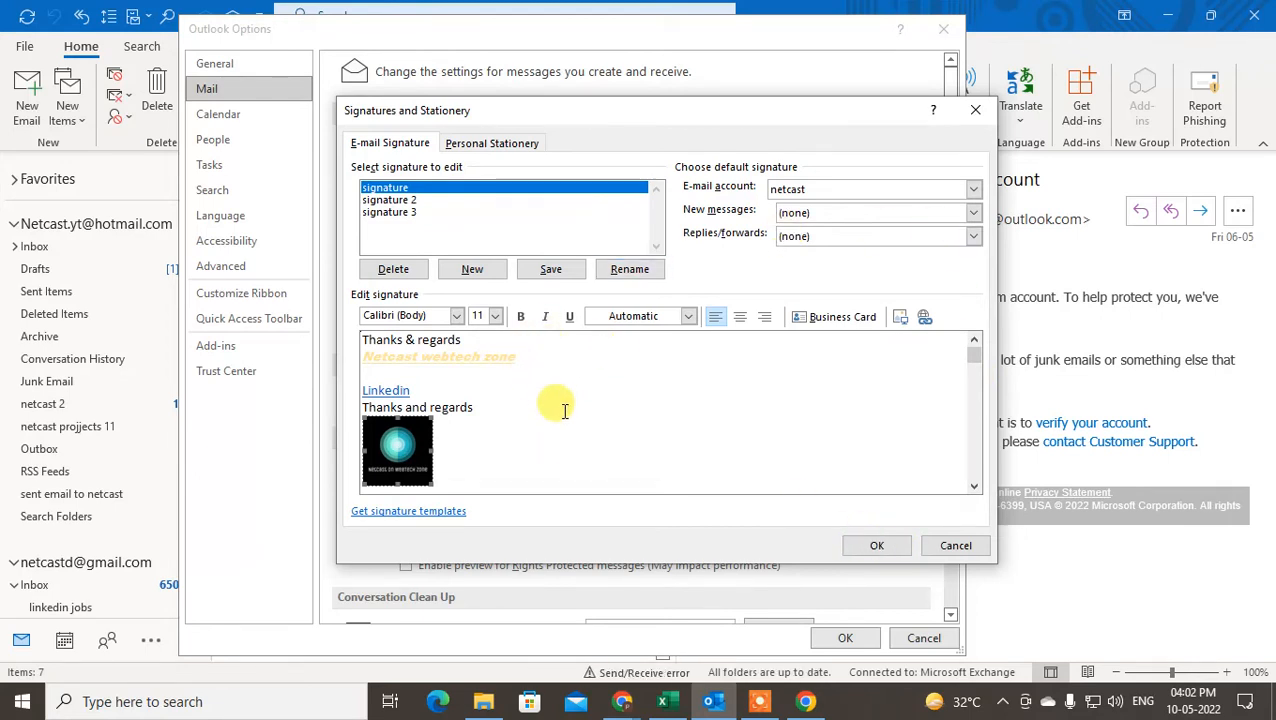
left_click(398, 212)
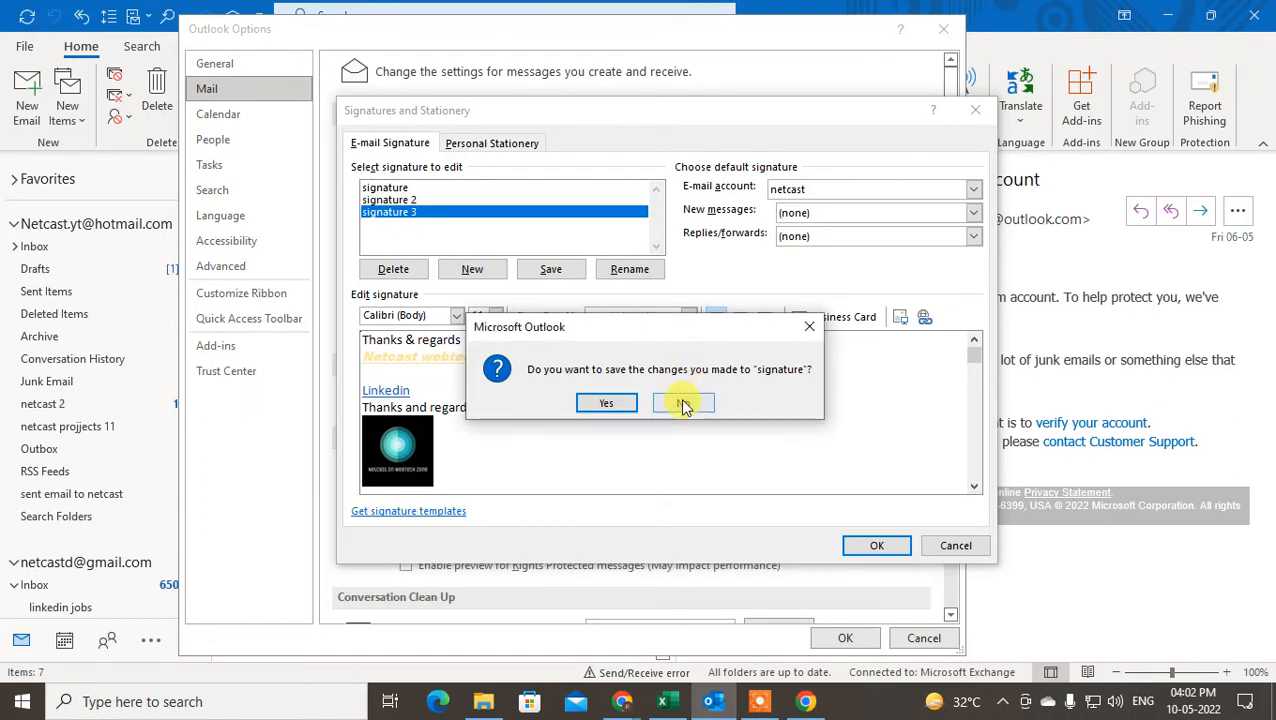
left_click(606, 402)
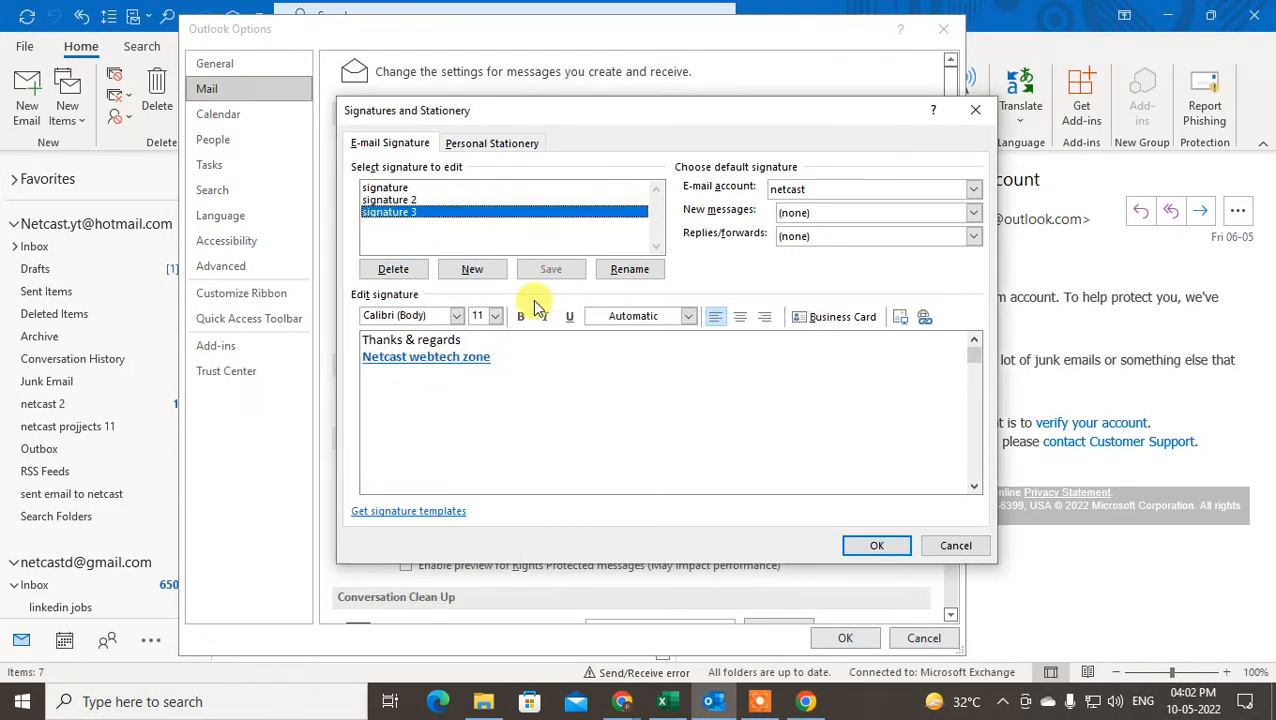
Create a signature named "signature 4" with the text "Thanks and regards" and confirm the signature settings
left_click(472, 270)
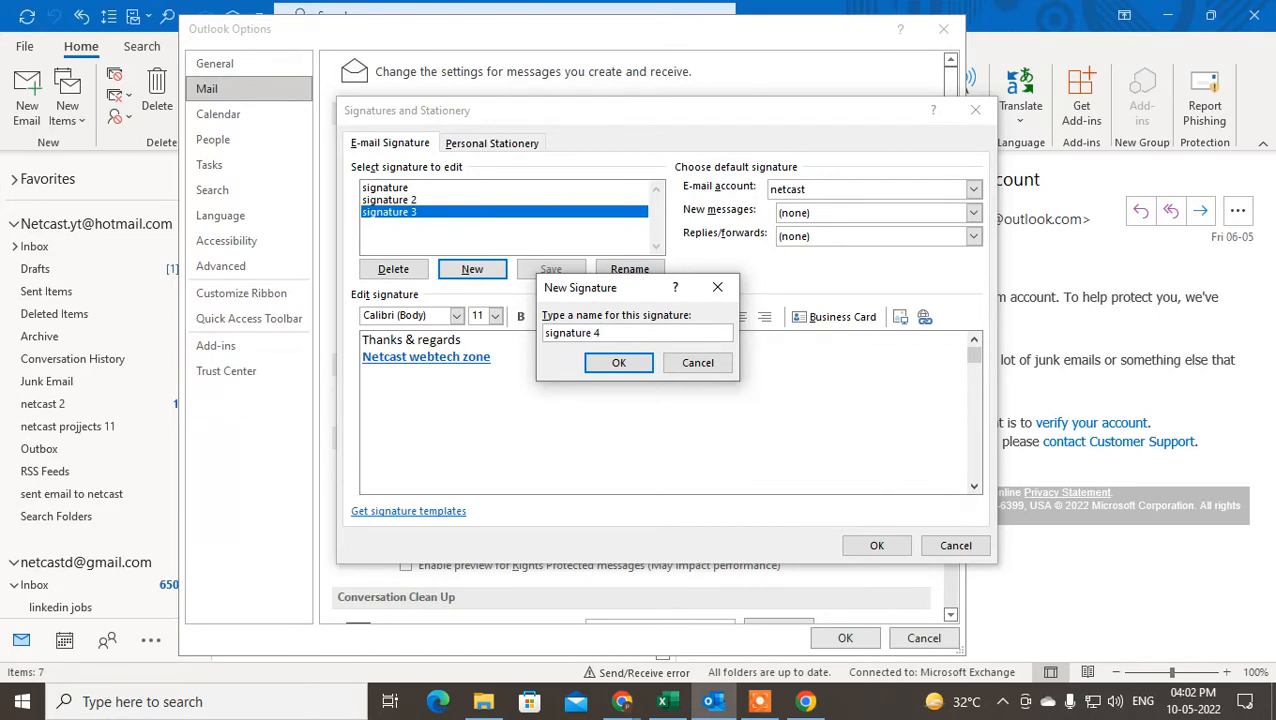
left_click(620, 362)
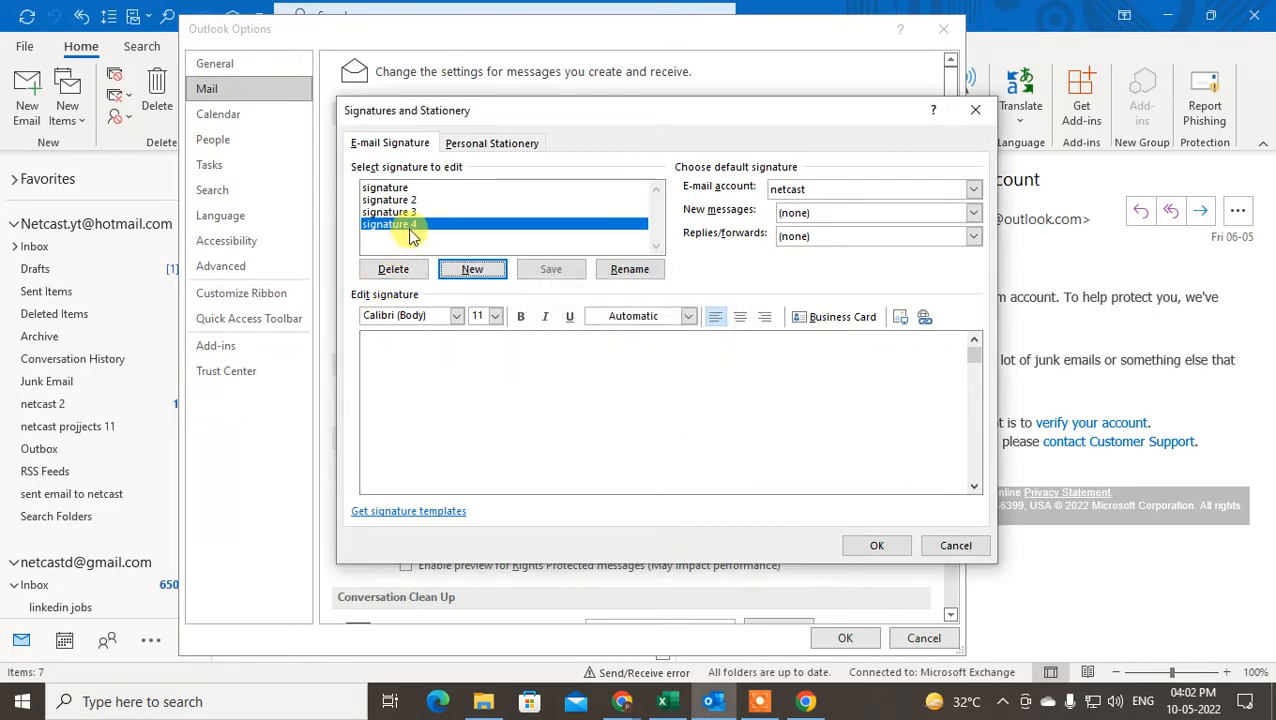
left_click(563, 351)
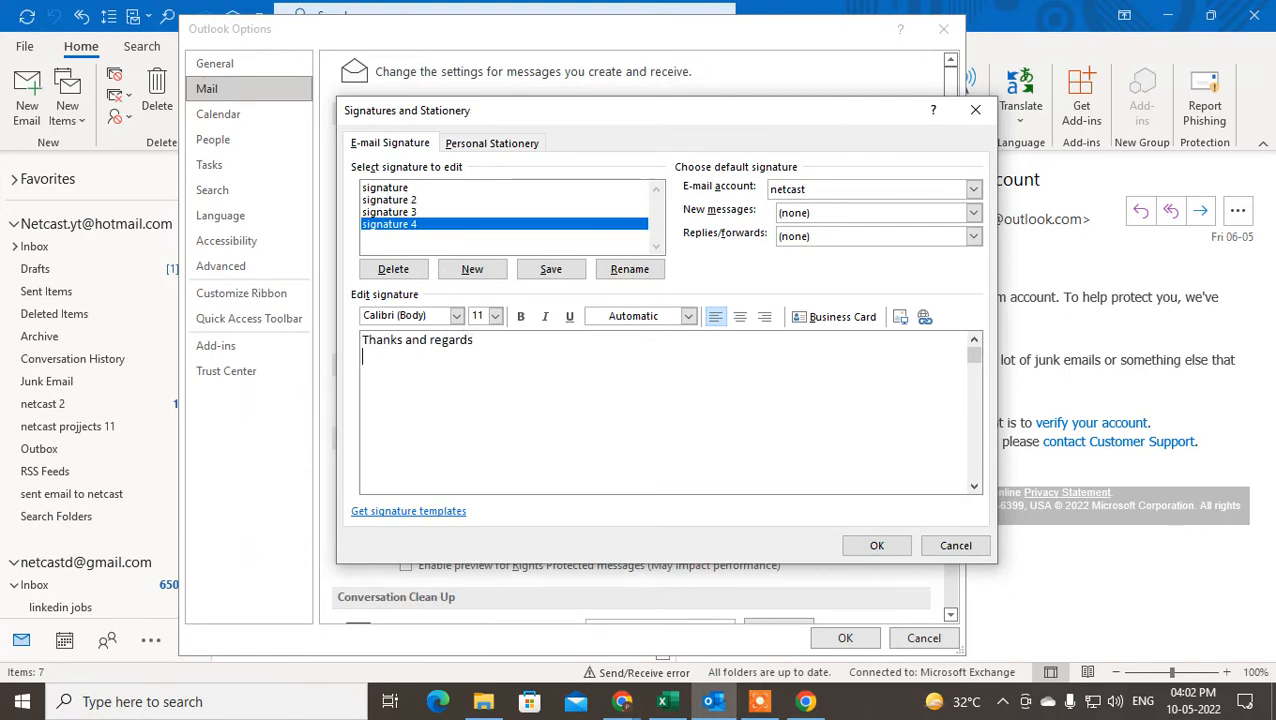
left_click(874, 545)
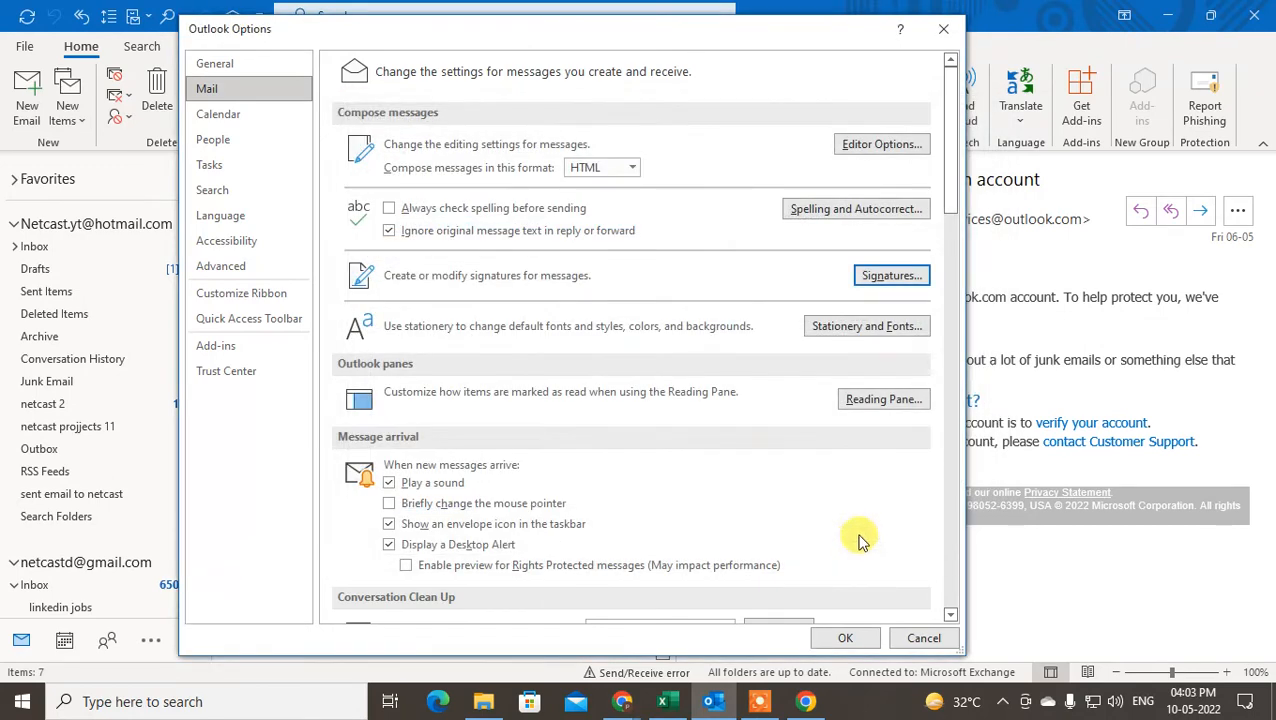
Reopen the signature settings and make "signature 3" the default for new messages of the Hotmail account
left_click(863, 272)
left_click(400, 226)
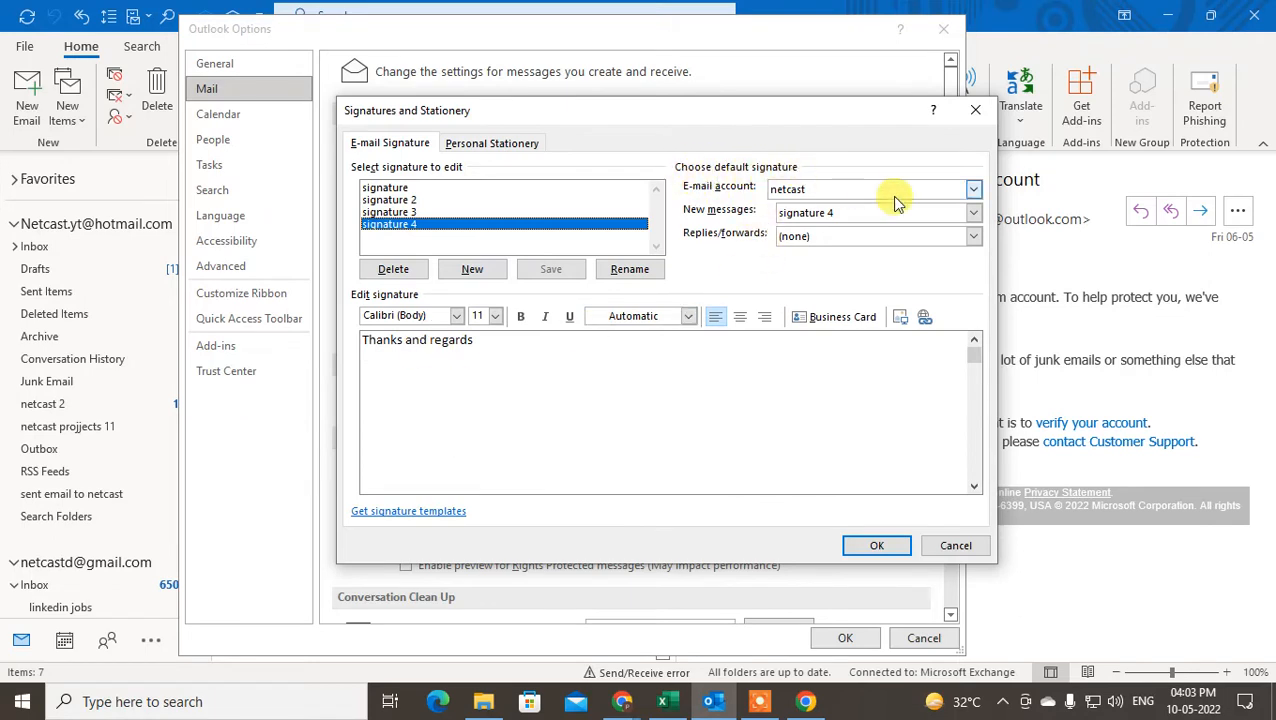
left_click(972, 189)
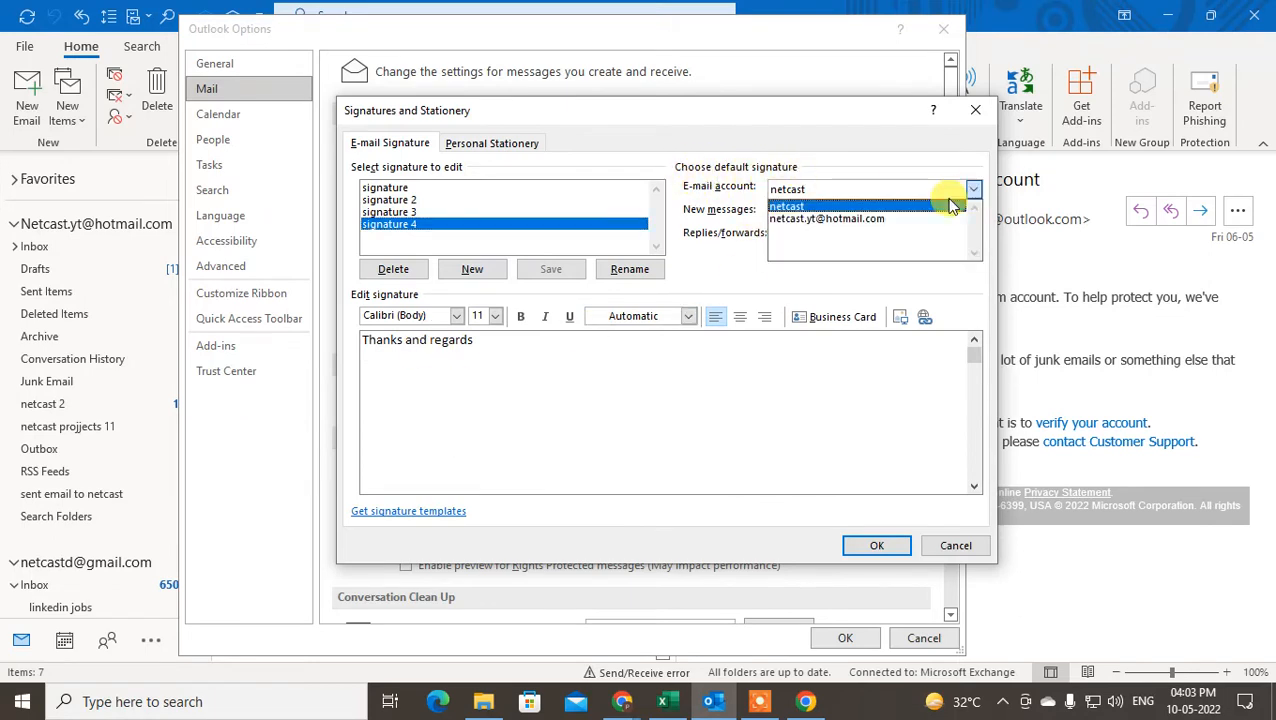
left_click(895, 222)
left_click(810, 210)
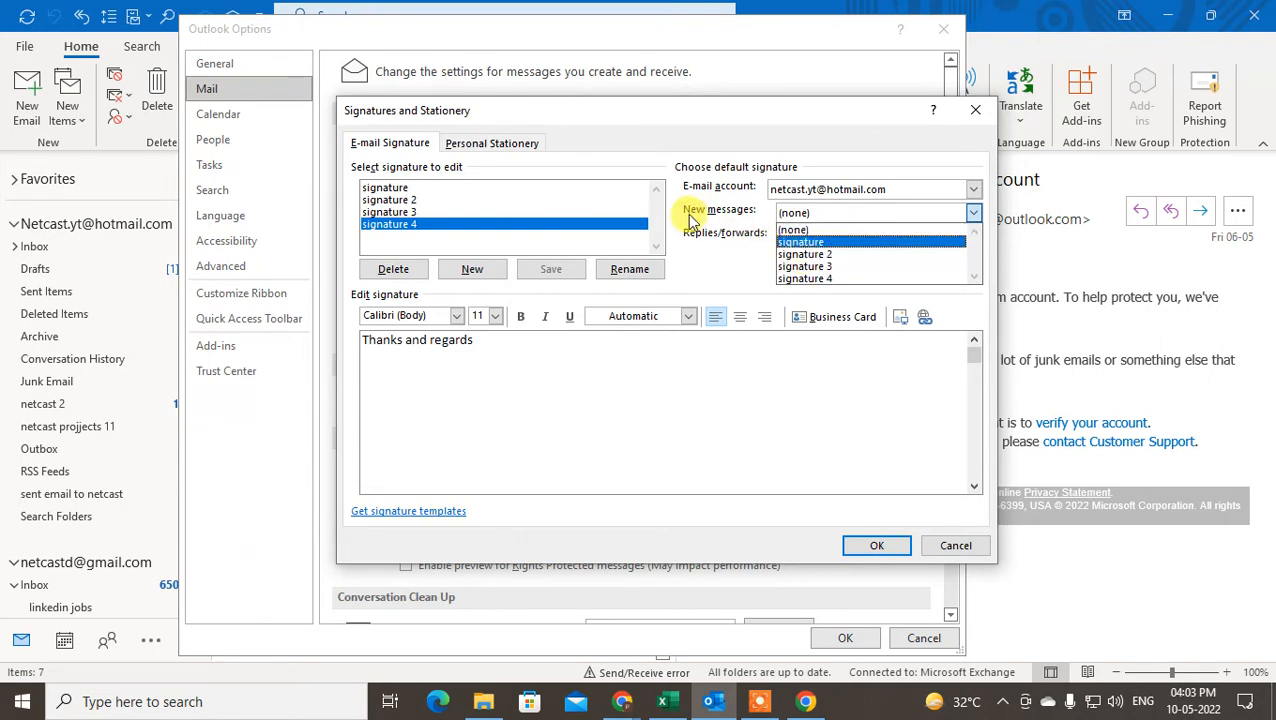
left_click(840, 266)
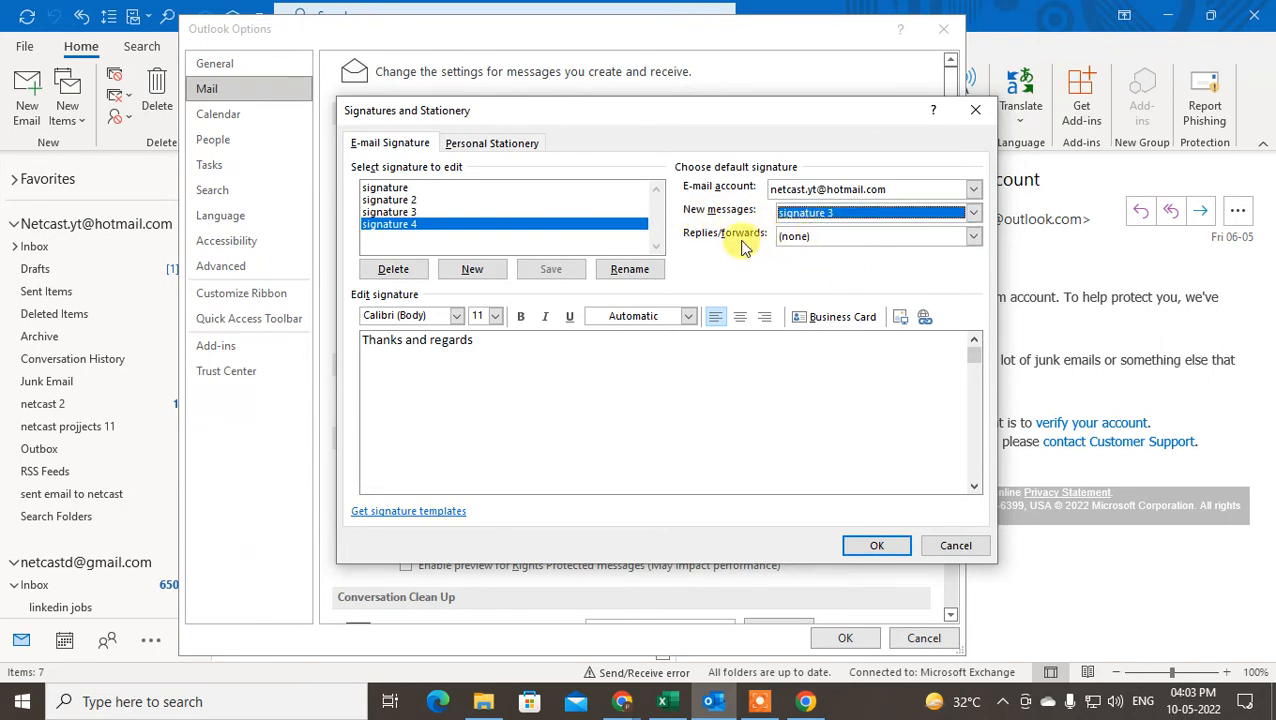
Set "signature 4" as the Hotmail account's default signature for replies and forwards
left_click(973, 237)
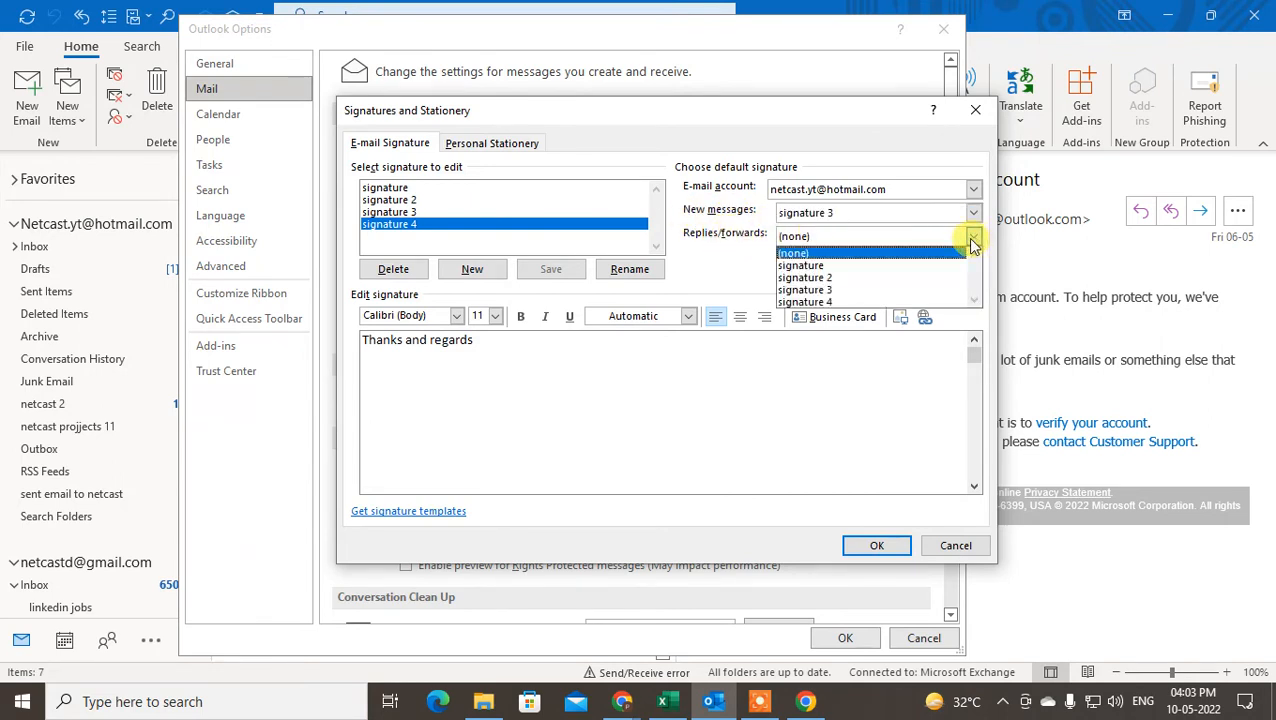
left_click(840, 290)
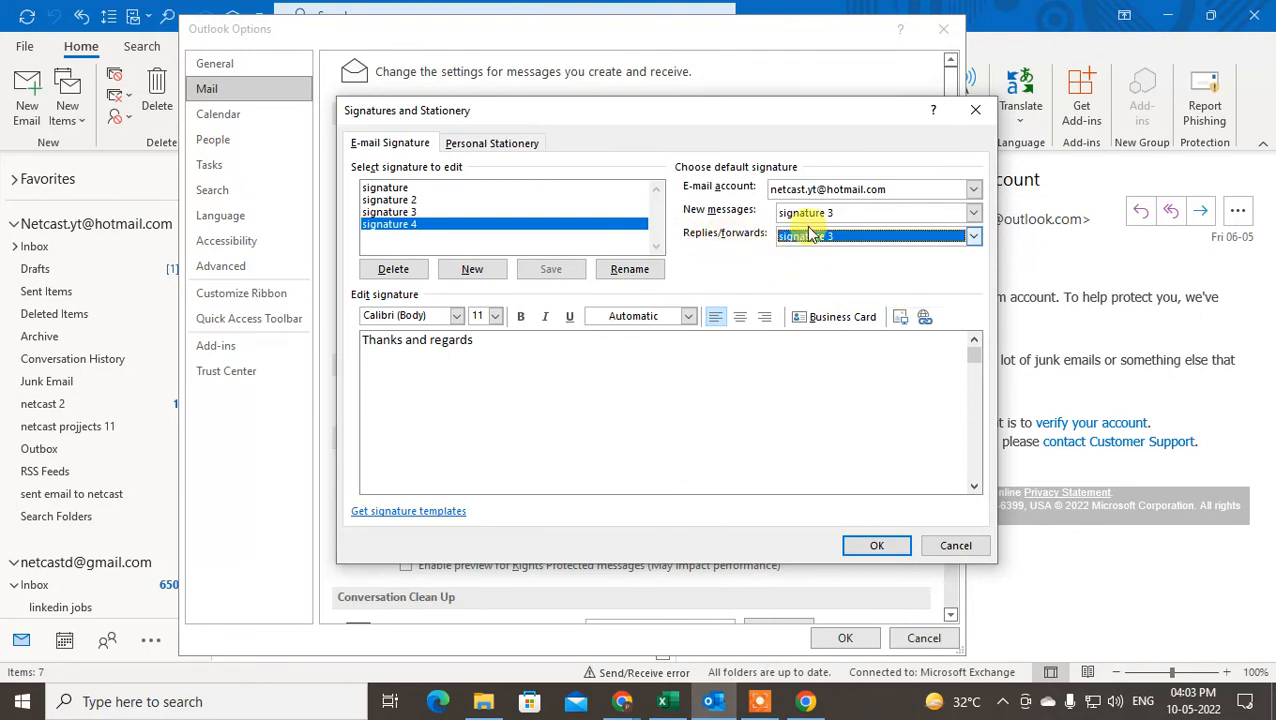
left_click(975, 240)
left_click(835, 300)
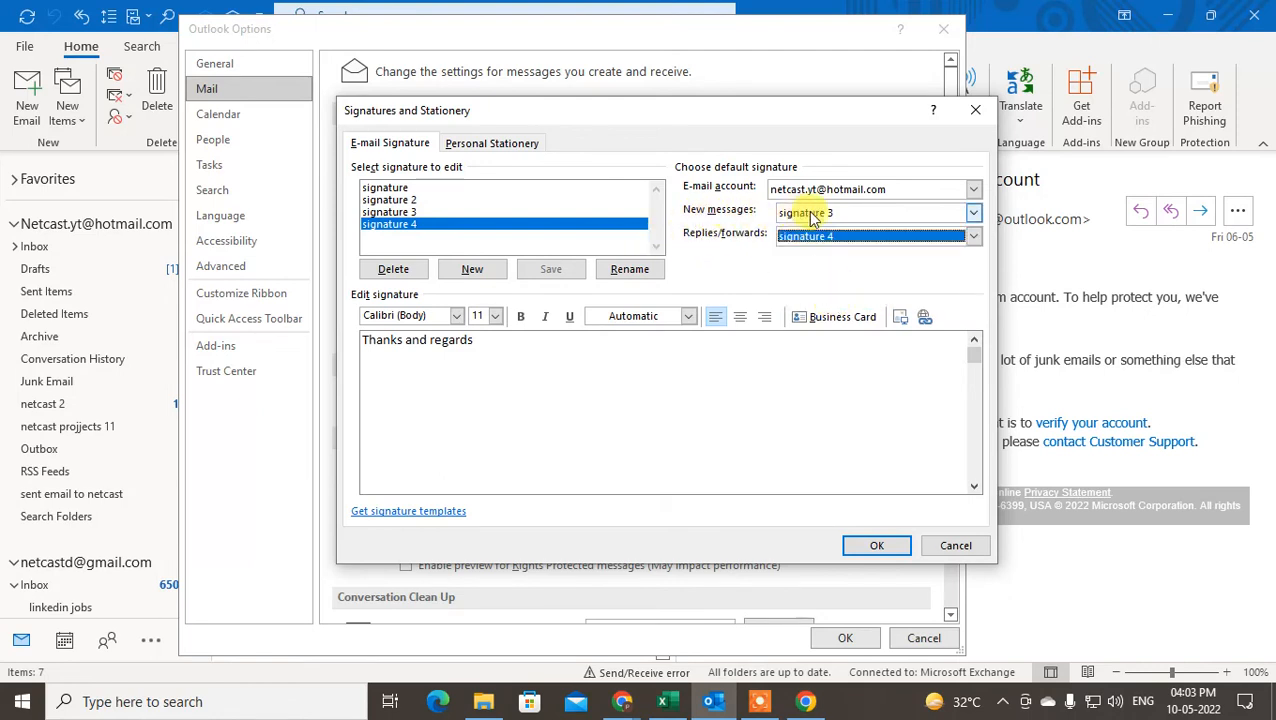
Look through signatures 3 and 4, then confirm the signature settings and the mail options
left_click(410, 212)
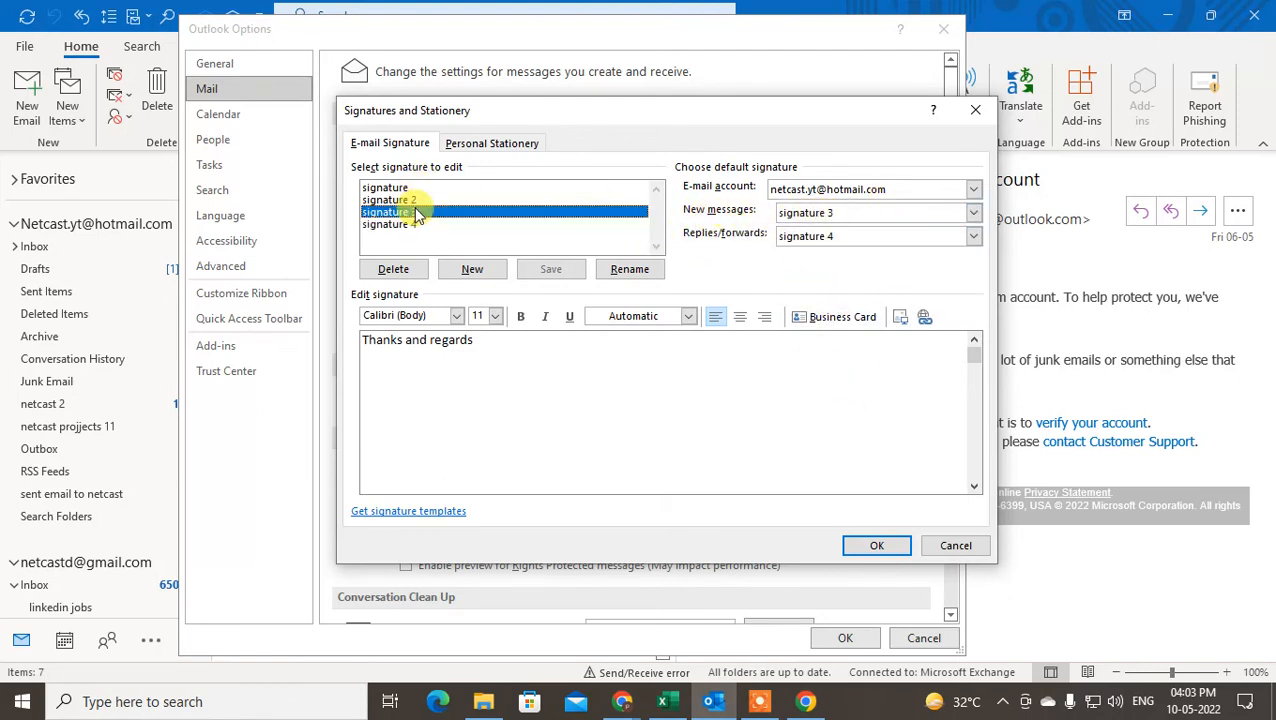
left_click(418, 224)
left_click(877, 548)
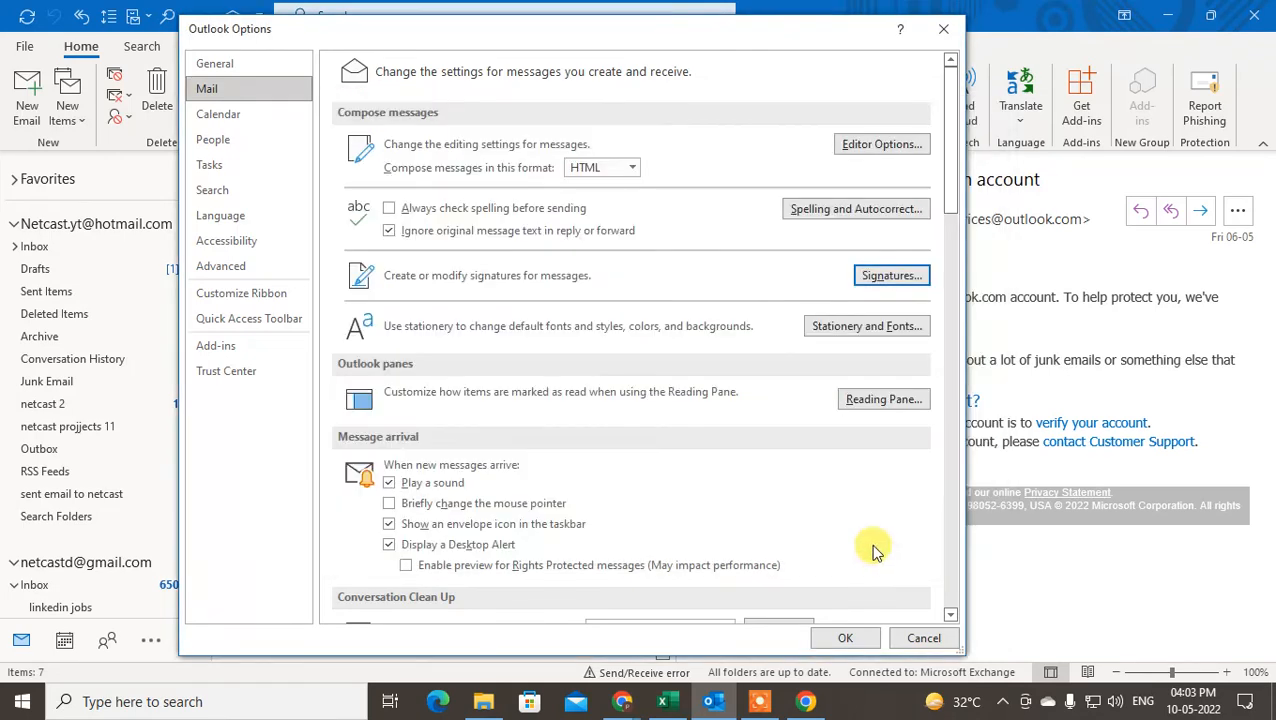
left_click(838, 638)
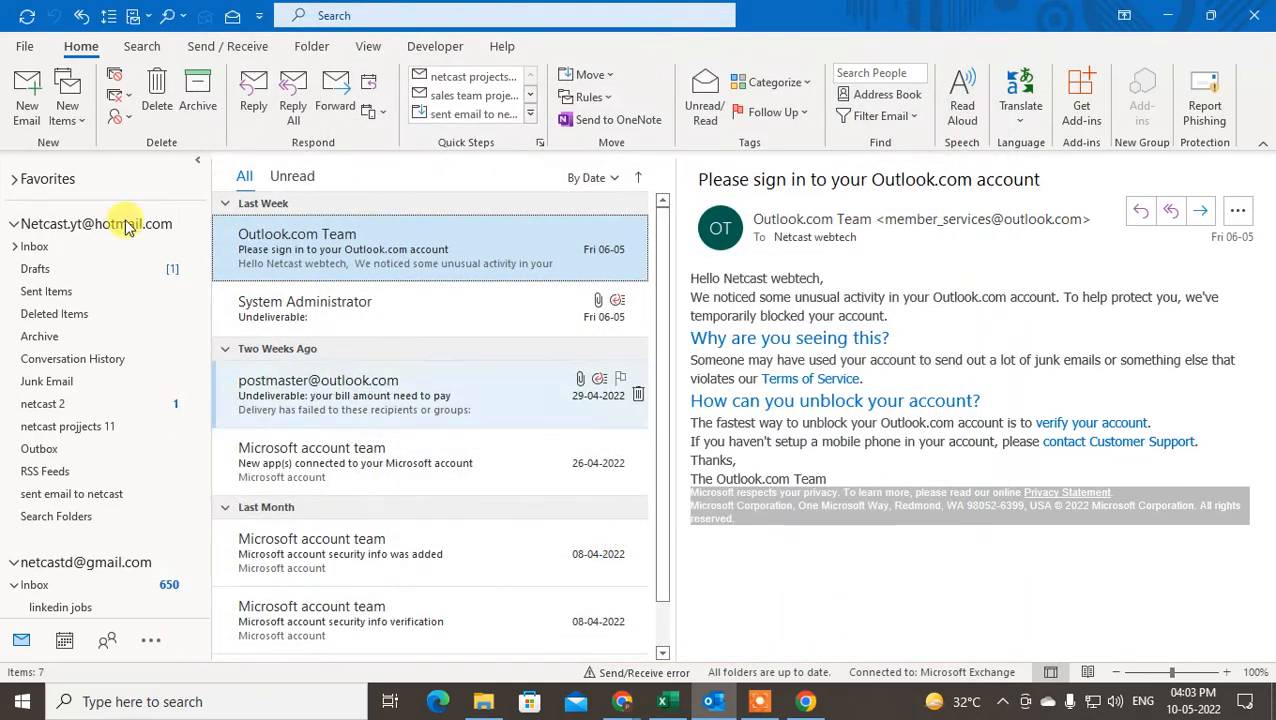
Start a new e-mail and check the default signature in its body
left_click(27, 98)
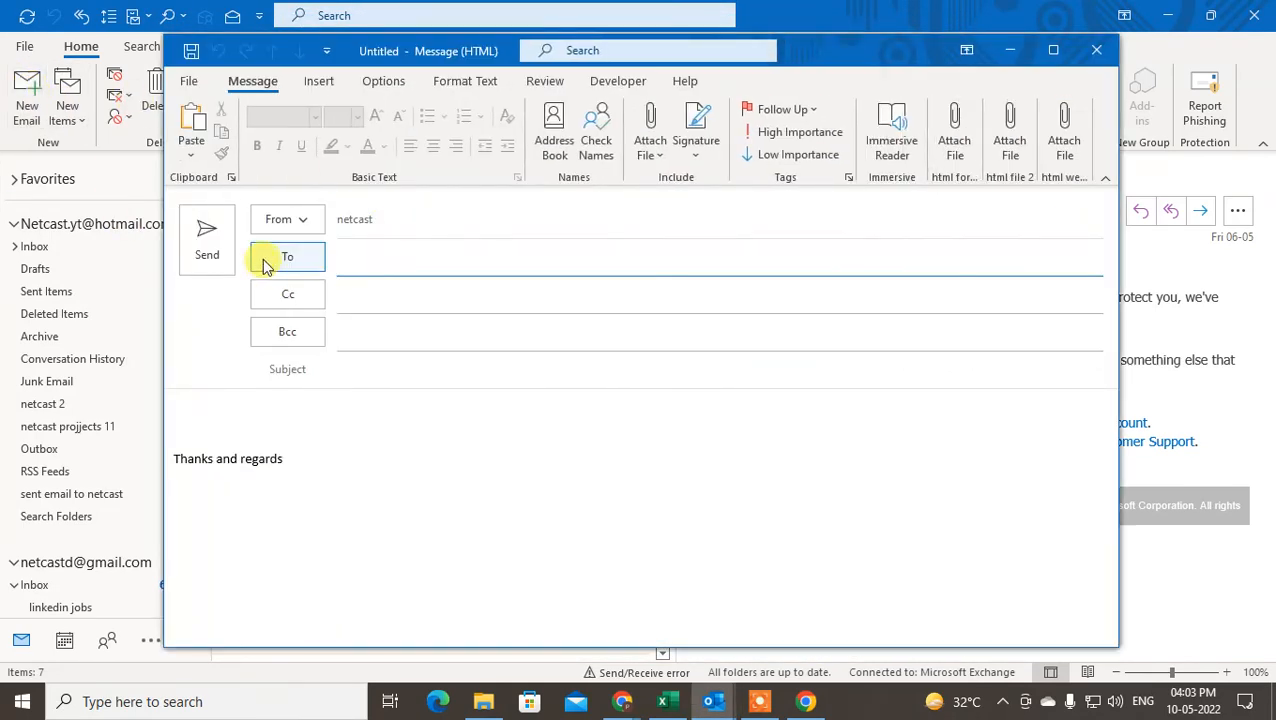
left_click(222, 456)
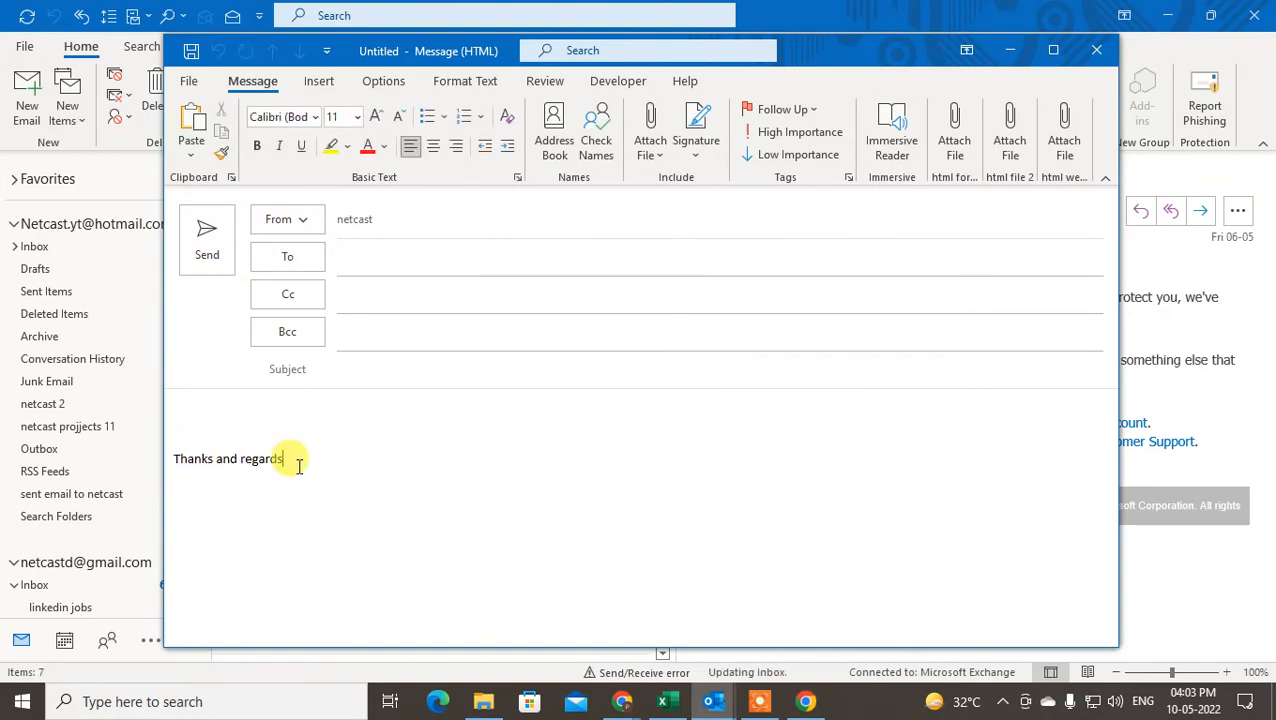
left_click_drag(296, 461, 132, 449)
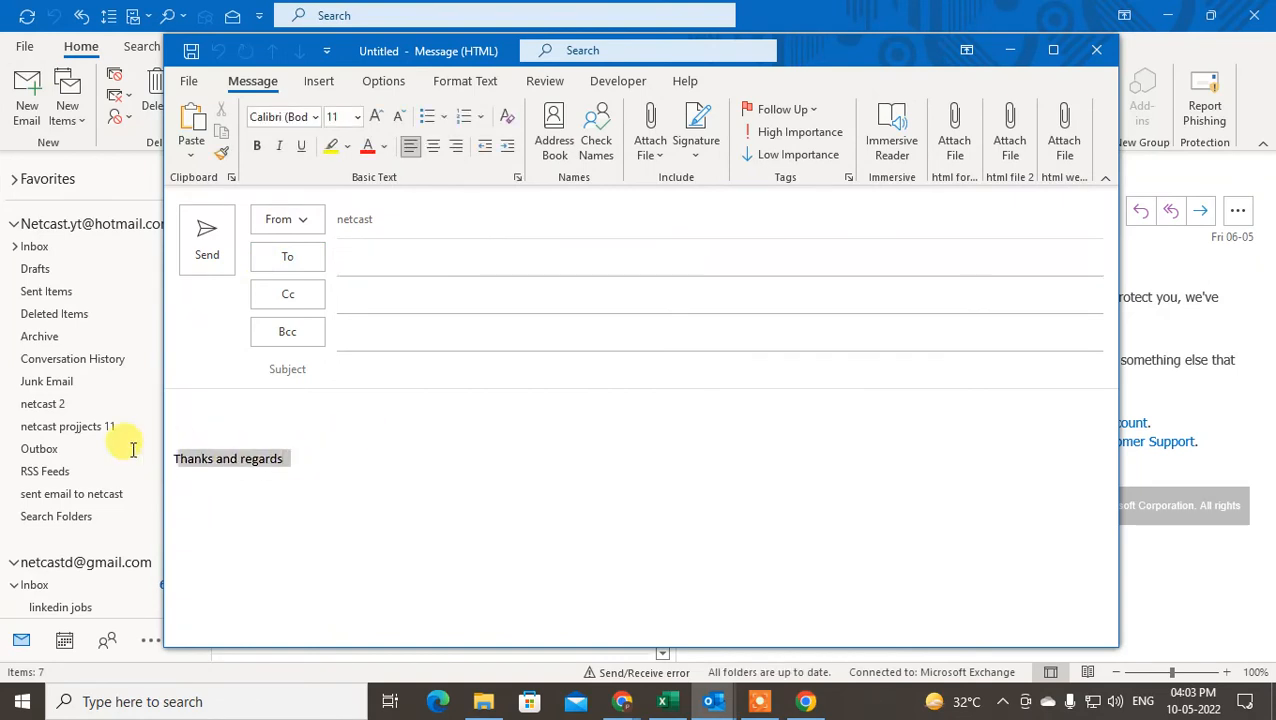
left_click(668, 468)
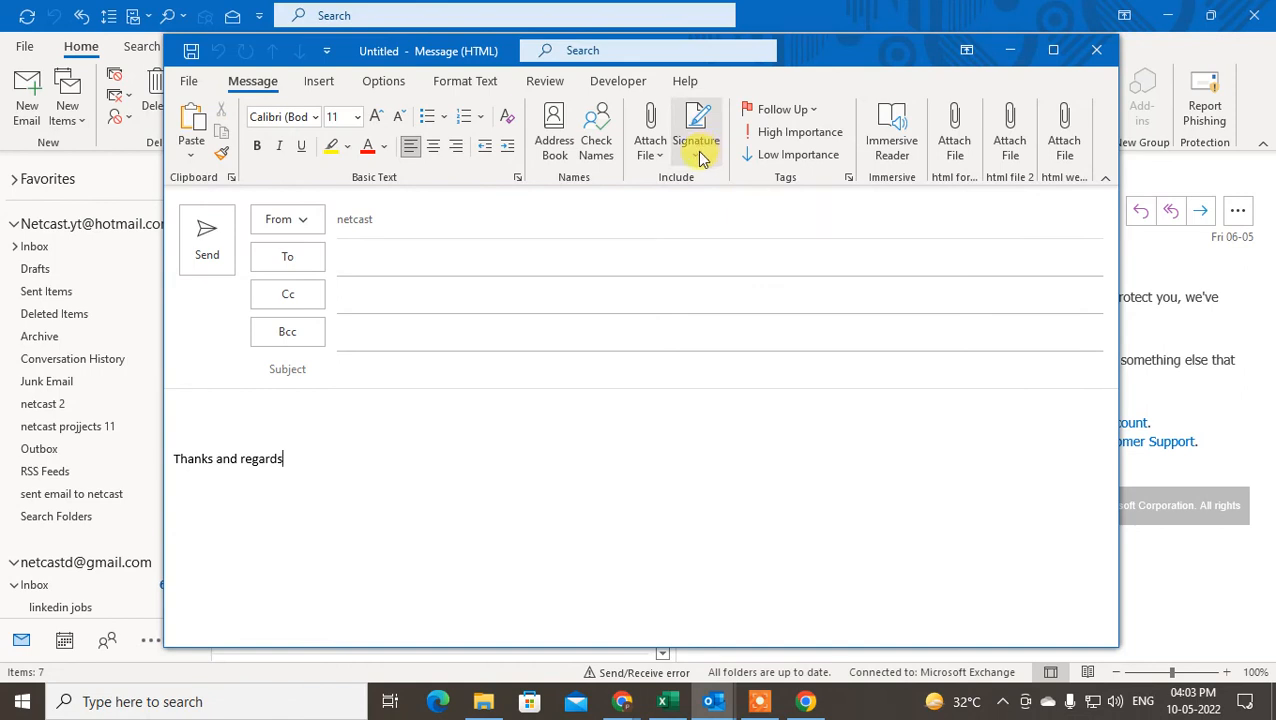
Swap the message's signature to "signature 2", "signature 4" and finally "signature 3", and show the desktop
left_click(698, 155)
left_click(752, 208)
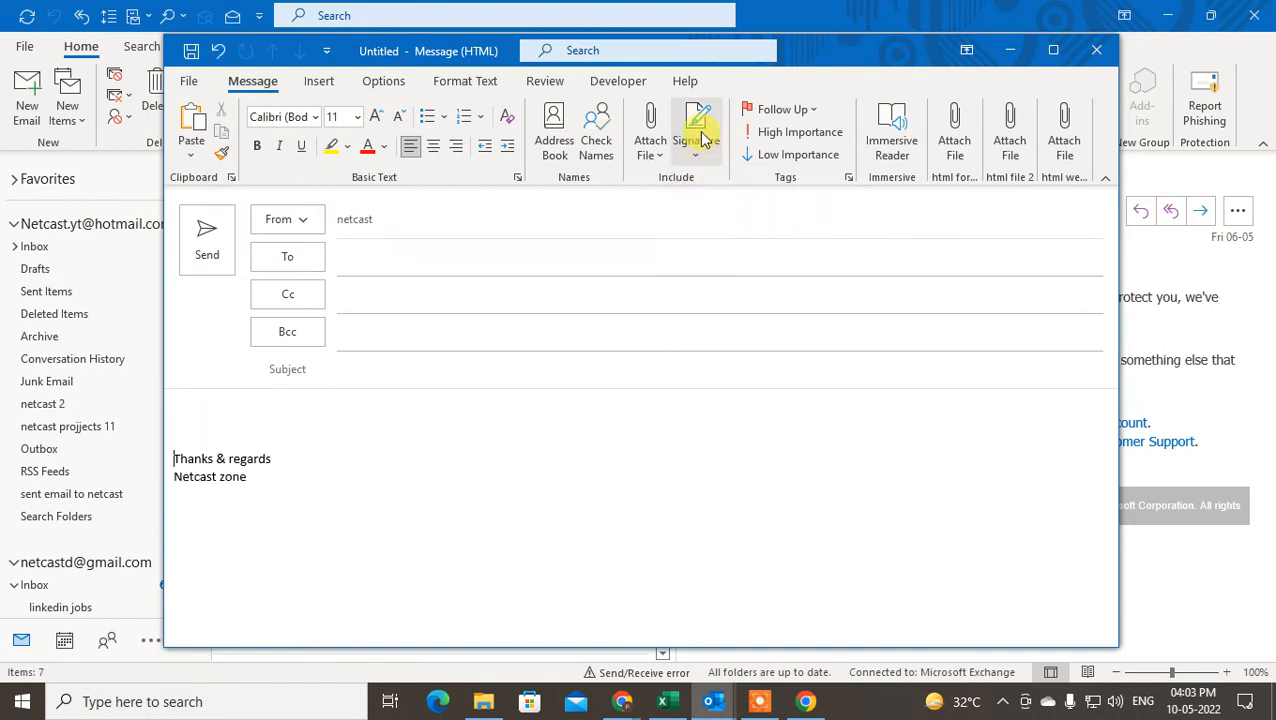
left_click(703, 140)
left_click(740, 260)
left_click(697, 148)
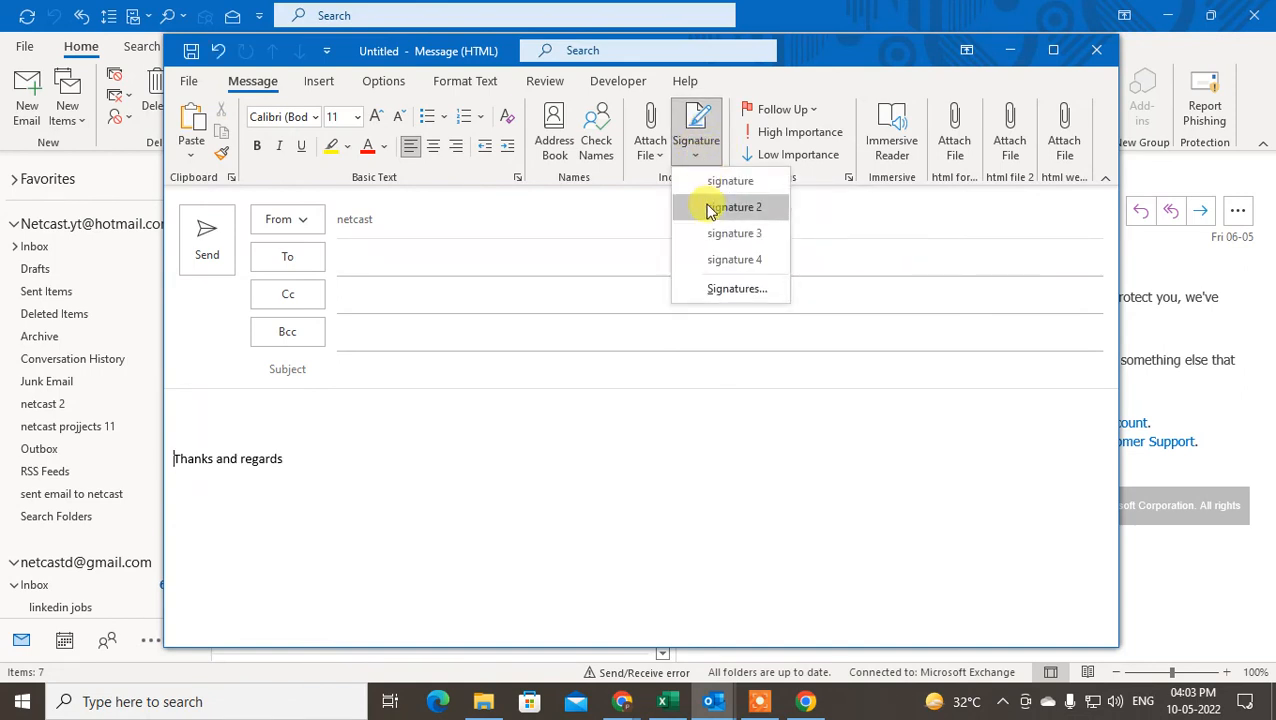
left_click(733, 207)
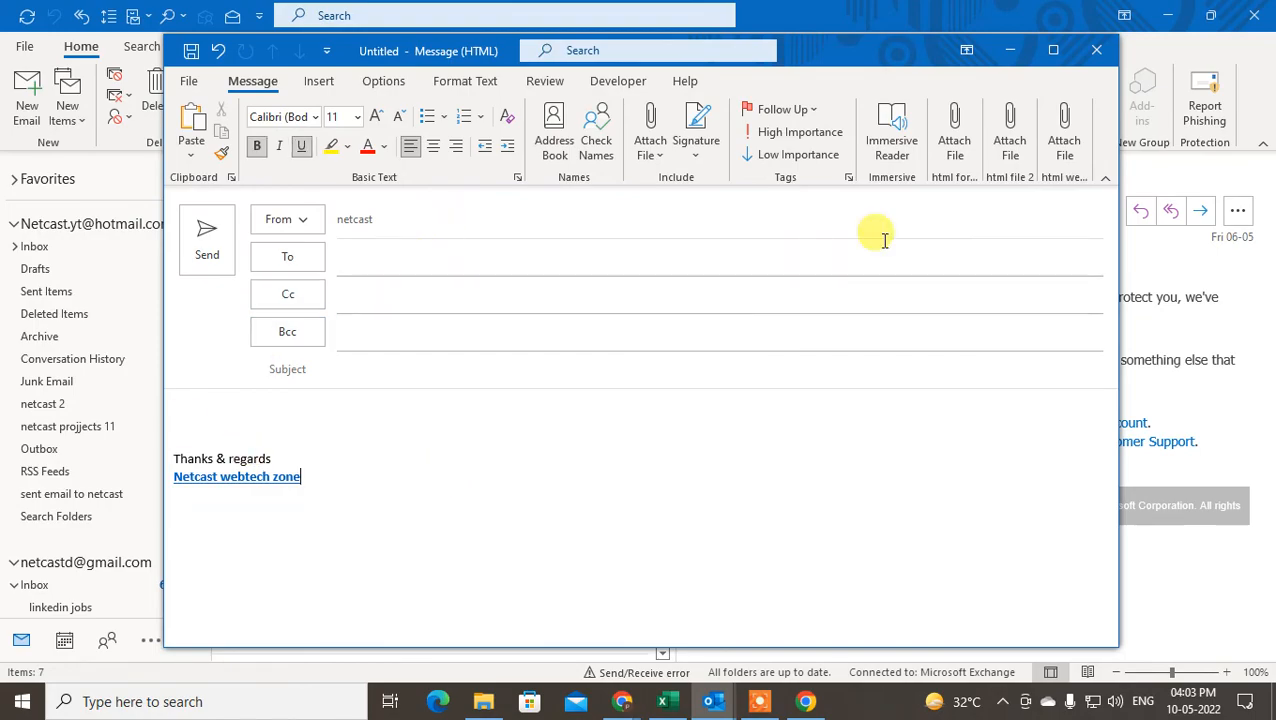
key("super+d")
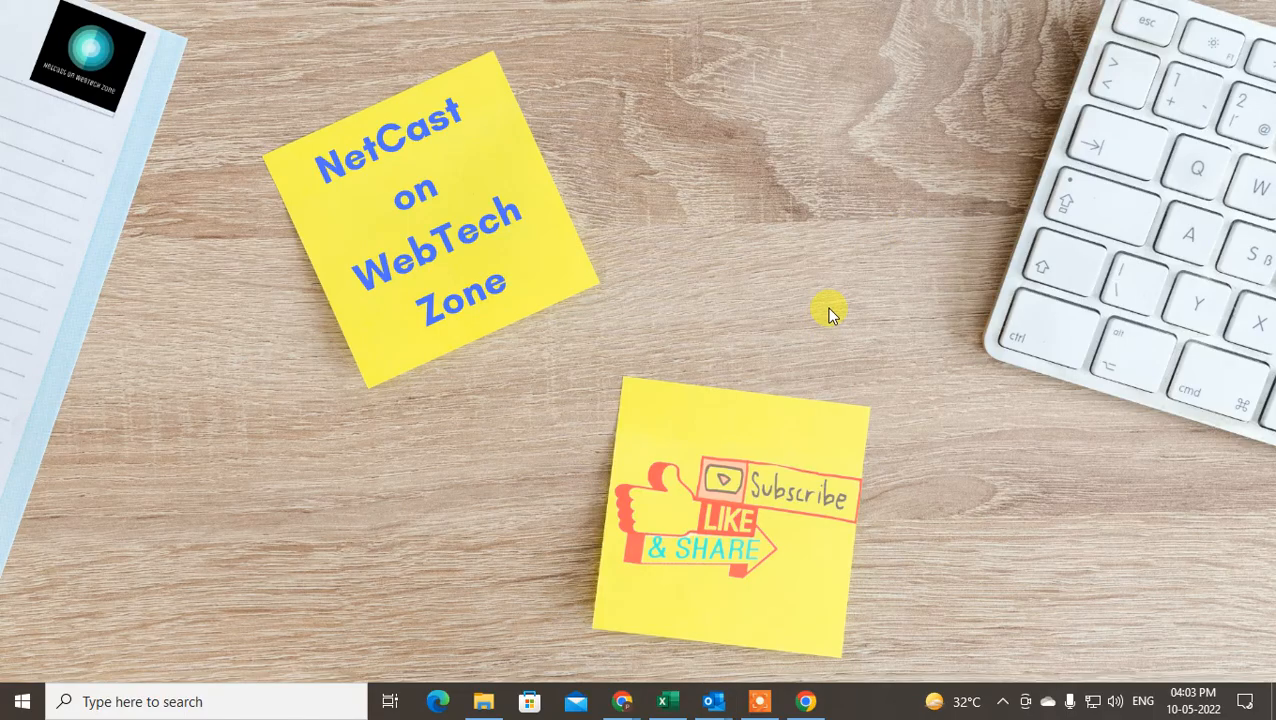